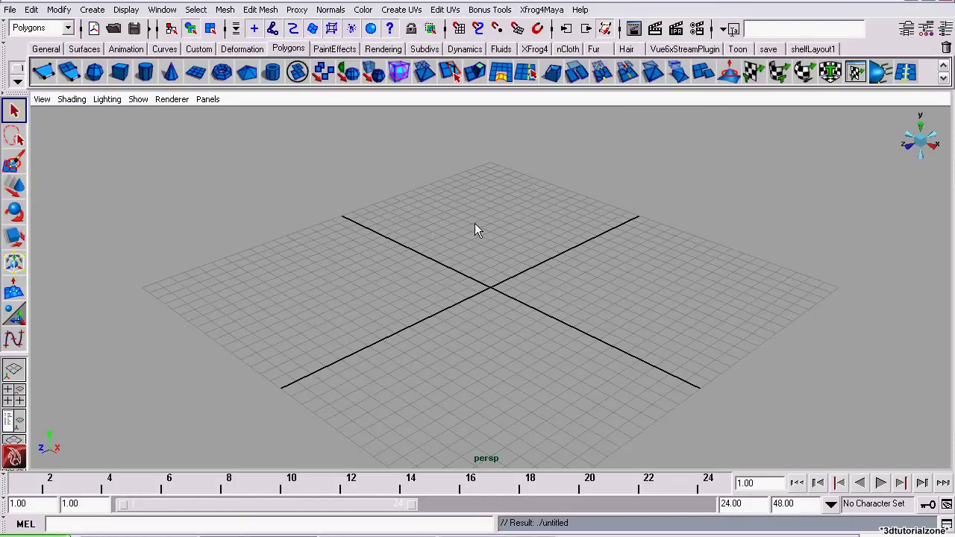
Create a polygon cube at the origin and display the scene with smooth shading
alt+drag(422, 183, 693, 261)
alt+drag(749, 250, 462, 216)
click(120, 73)
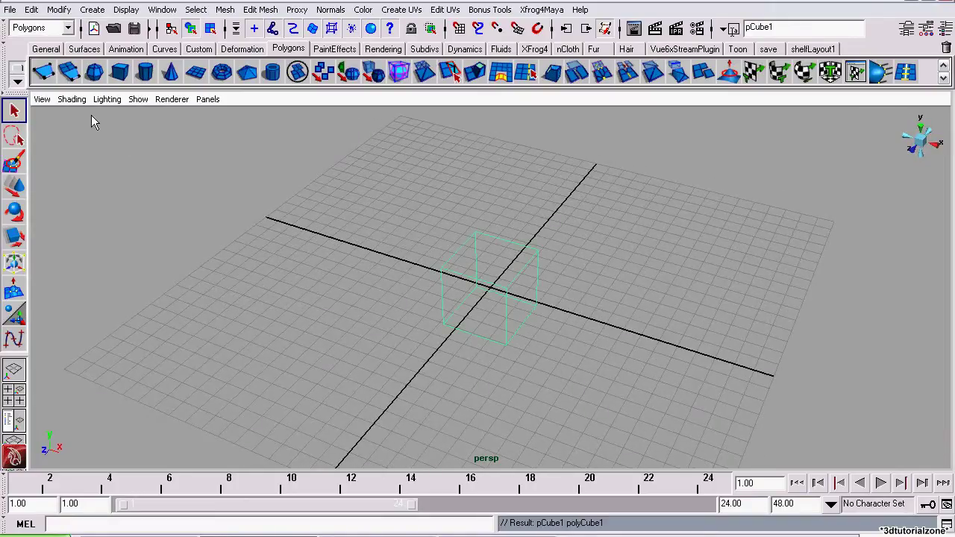
click(71, 99)
click(105, 147)
Scale the cube up uniformly and flatten it along Y into a wide, thin slab
click(25, 239)
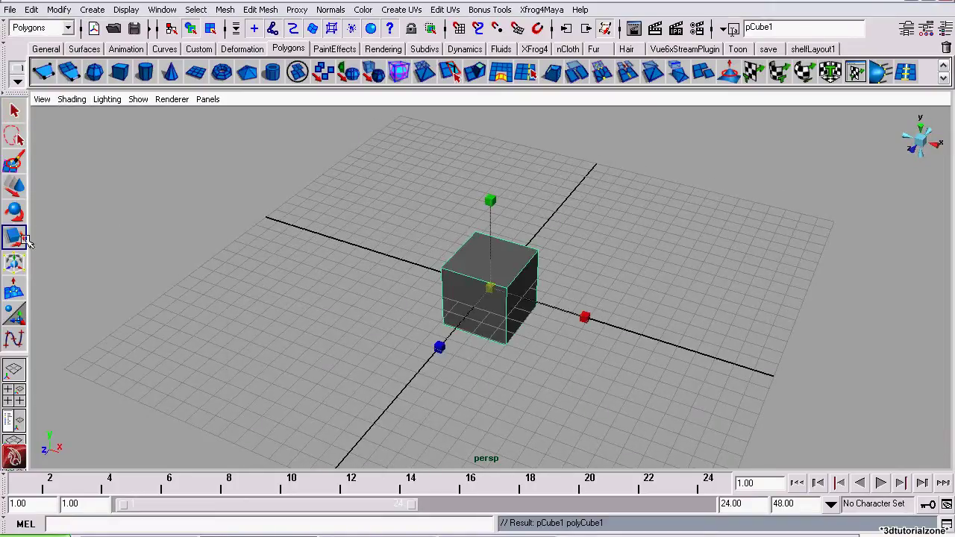
drag(486, 288, 579, 270)
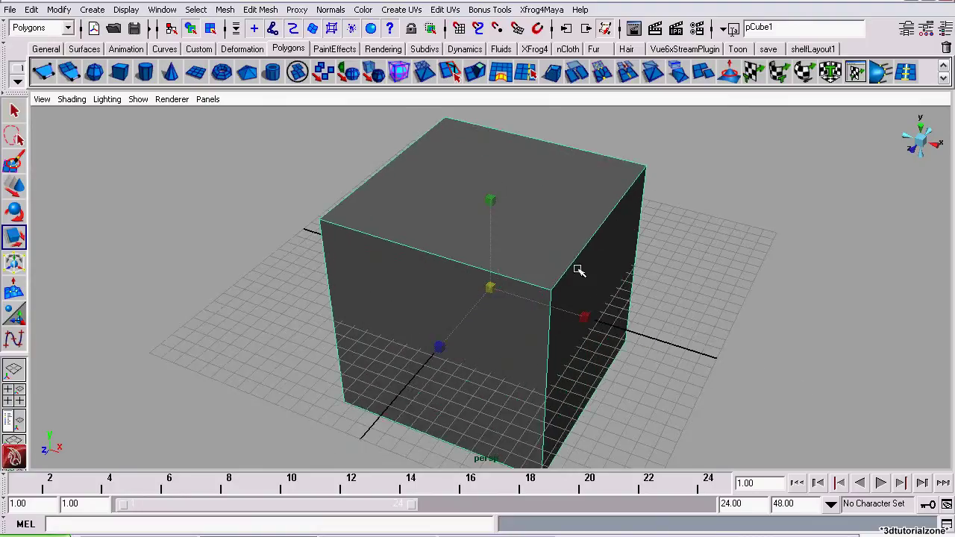
drag(489, 196, 539, 282)
drag(489, 185, 523, 292)
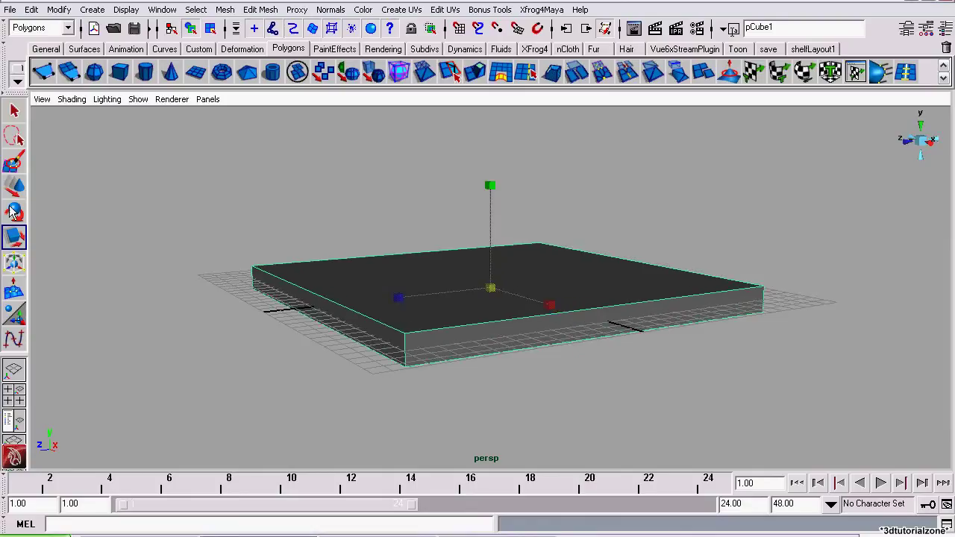
Adjust the slab's overall size with a uniform scale so that it covers most of the grid
key(w)
alt+drag(292, 222, 440, 224)
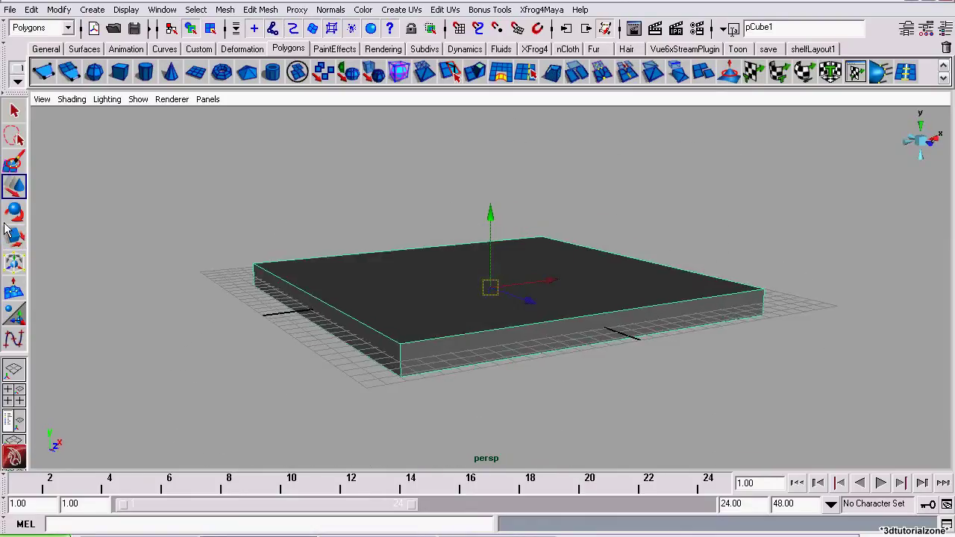
click(66, 266)
click(14, 240)
click(458, 303)
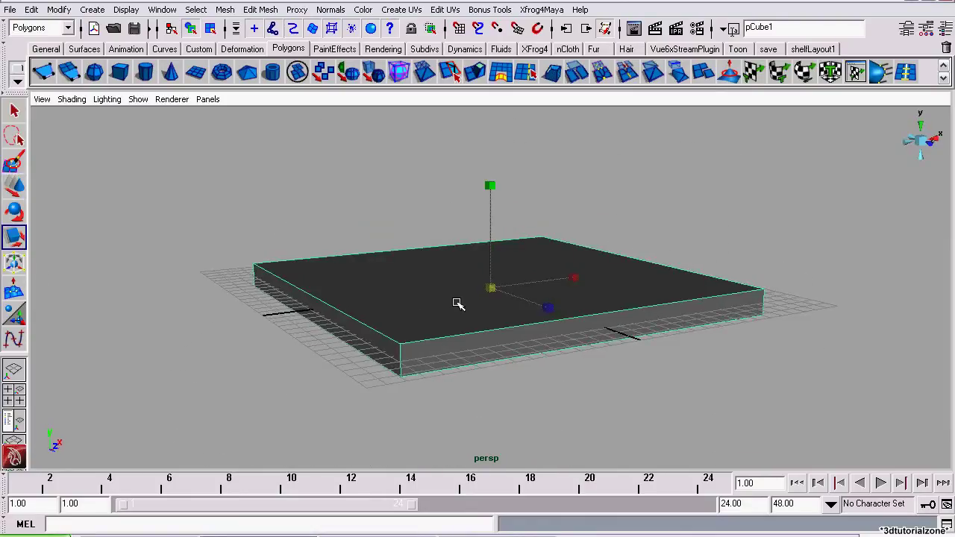
drag(491, 286, 447, 284)
click(14, 188)
Set up the EP Curve tool with 1 Linear degree over a wireframe top view of the slab
alt+drag(403, 261, 365, 235)
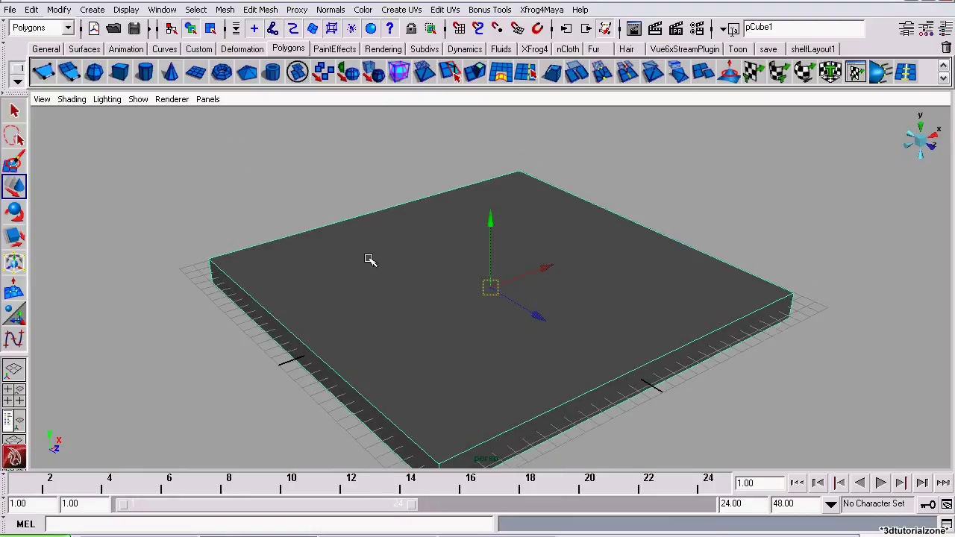
click(924, 129)
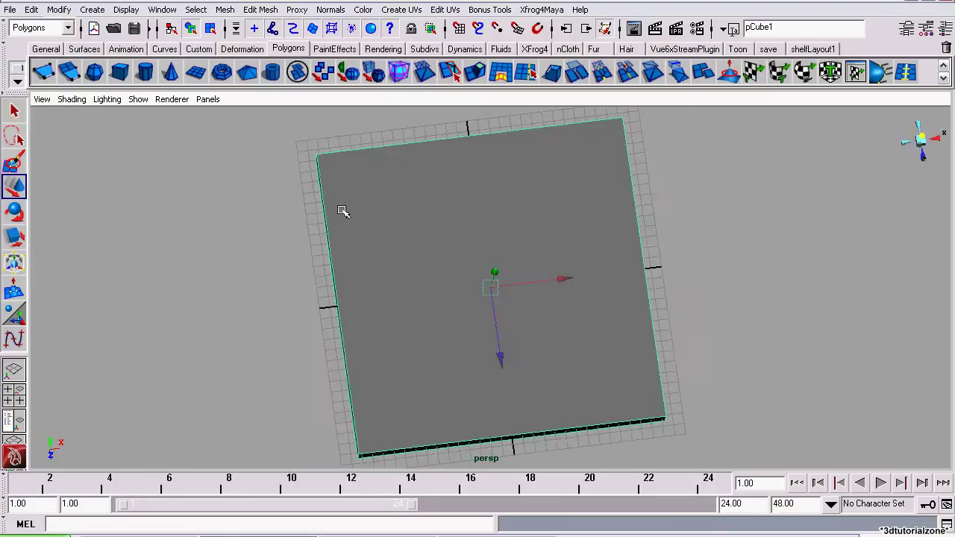
click(287, 209)
click(104, 10)
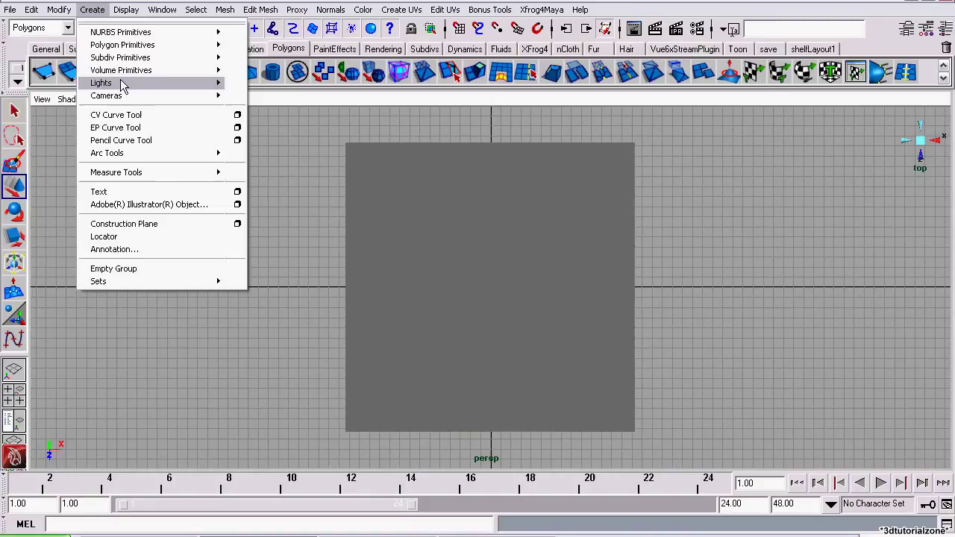
click(156, 130)
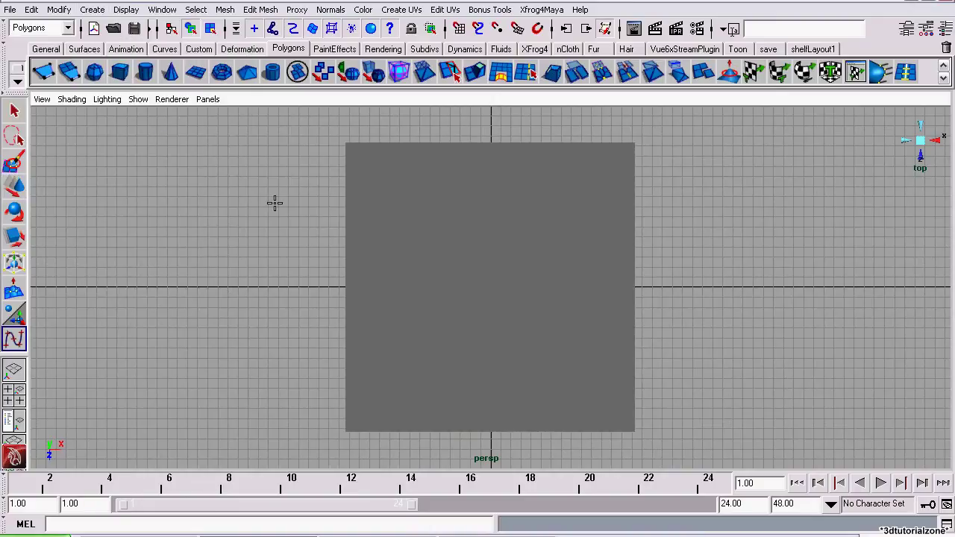
click(925, 32)
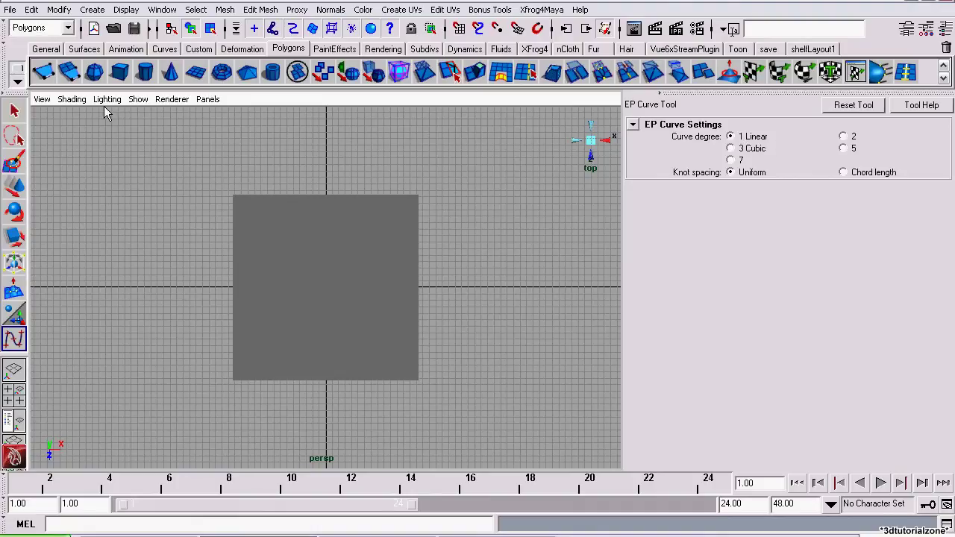
click(71, 100)
click(78, 119)
Draw an irregular zigzag linear curve along the slab's Z centre line, starting and ending just beyond its opposite edges
scroll(406, 385, up, 5)
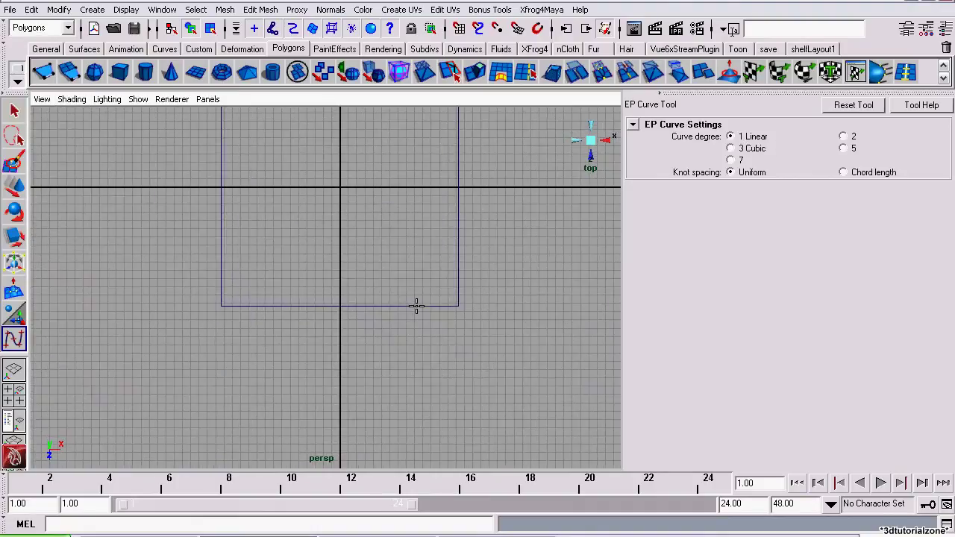
click(353, 358)
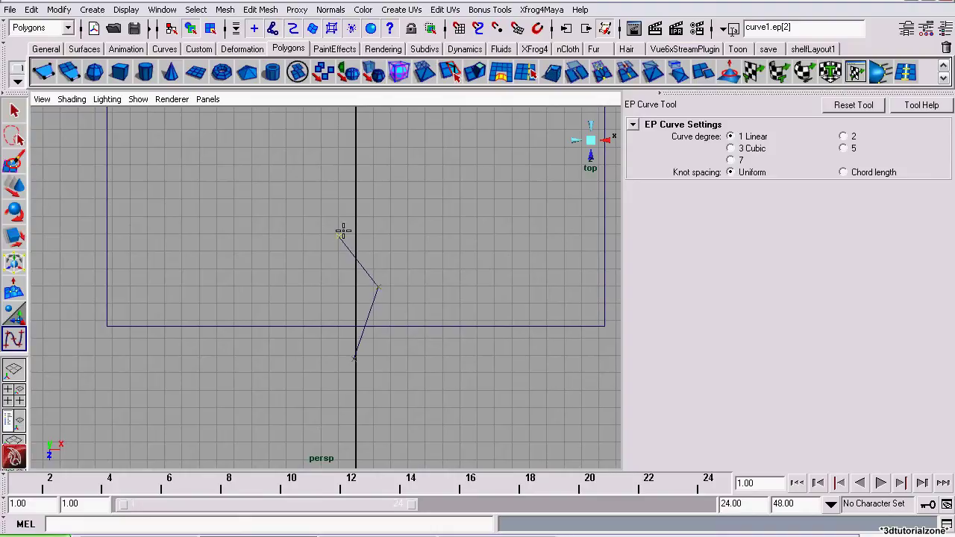
alt+middle_drag(373, 209, 366, 318)
click(364, 289)
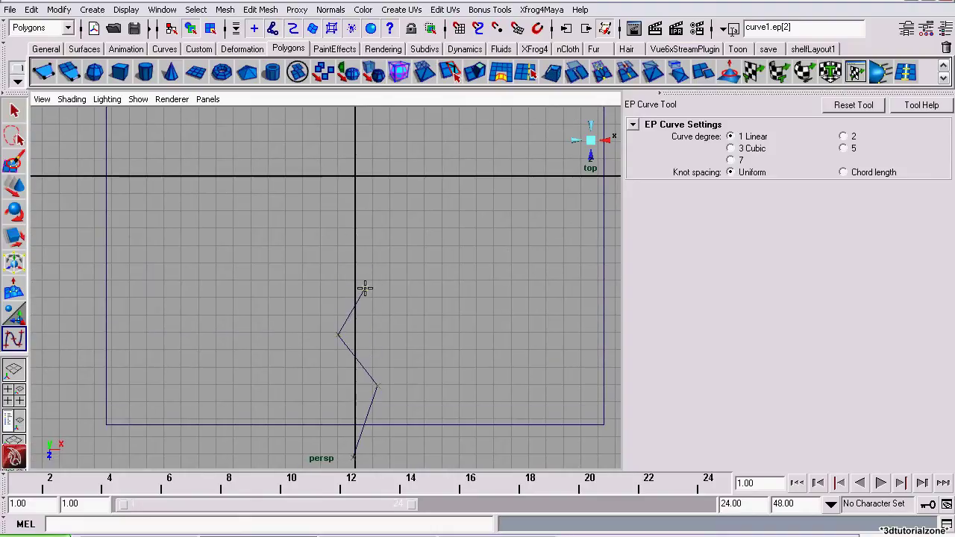
drag(336, 211, 327, 243)
alt+middle_drag(358, 222, 365, 325)
scroll(428, 255, down, 5)
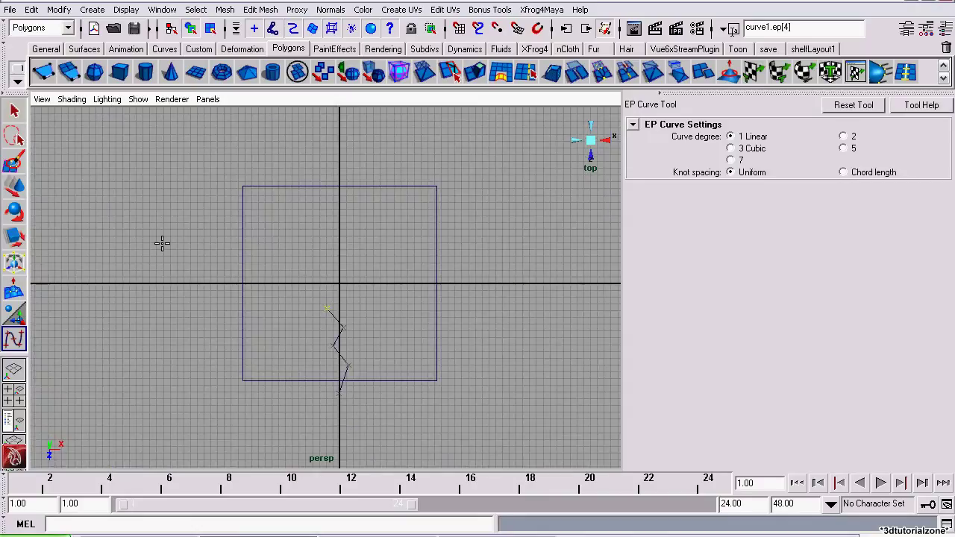
scroll(391, 339, up, 5)
drag(377, 319, 374, 316)
click(311, 247)
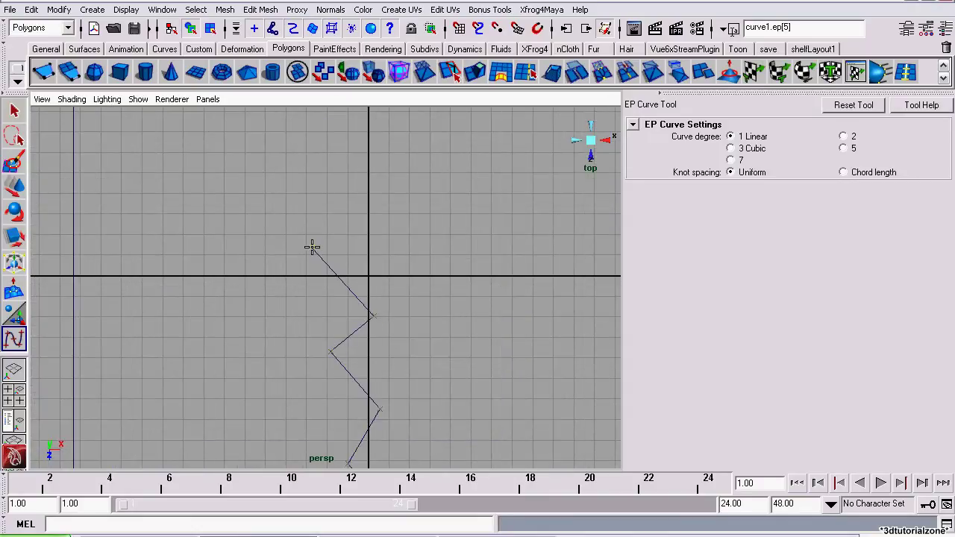
drag(394, 152, 371, 170)
scroll(371, 171, down, 3)
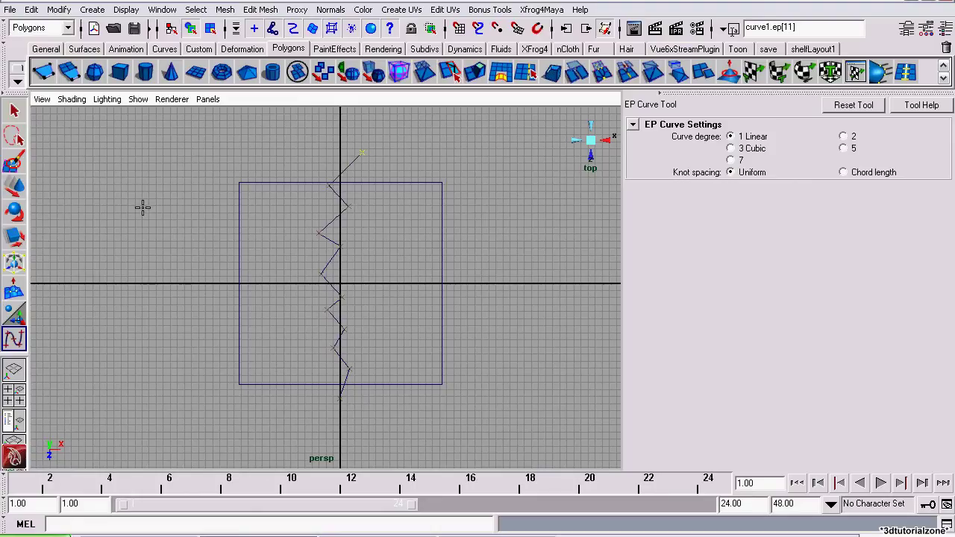
key(w)
Reposition single control vertices near the far end of the zigzag curve to refine its shape
right_drag(333, 223, 312, 241)
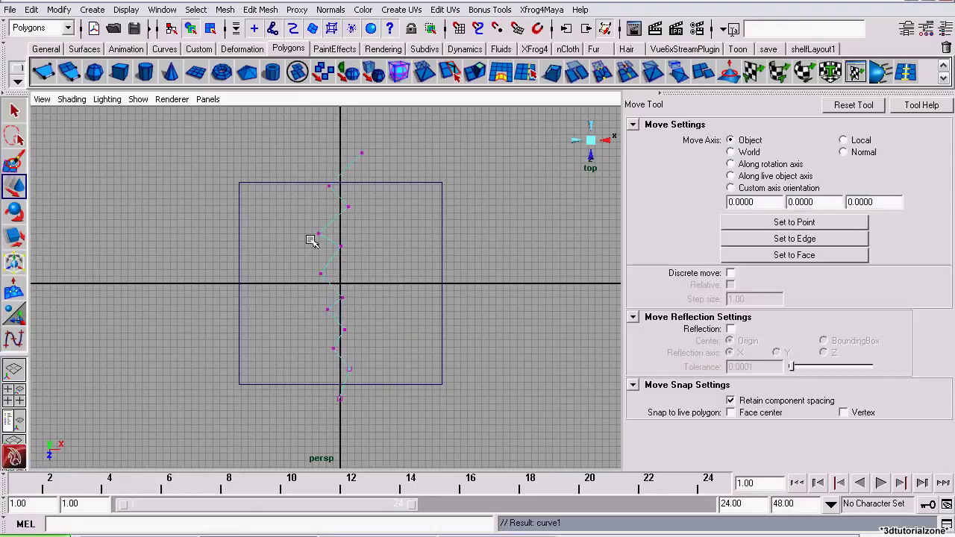
click(317, 236)
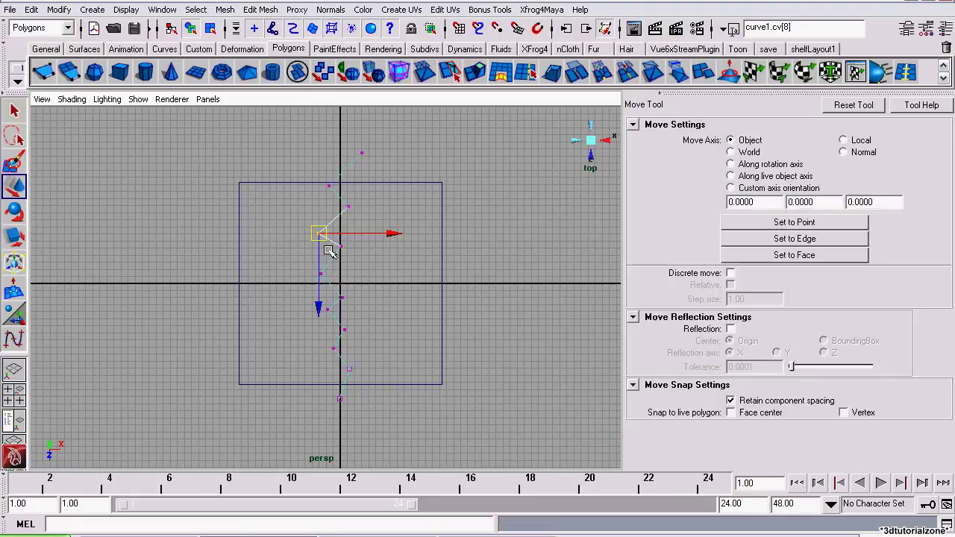
click(349, 207)
drag(349, 208, 331, 197)
click(328, 186)
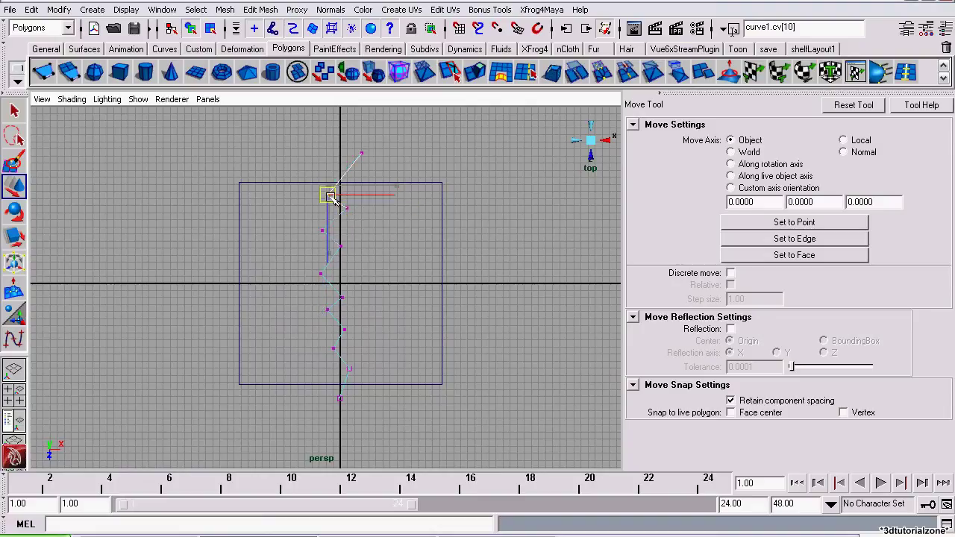
click(295, 204)
Shift the control vertices in the far half of the curve slightly as a group and return to object selection
drag(372, 239, 442, 305)
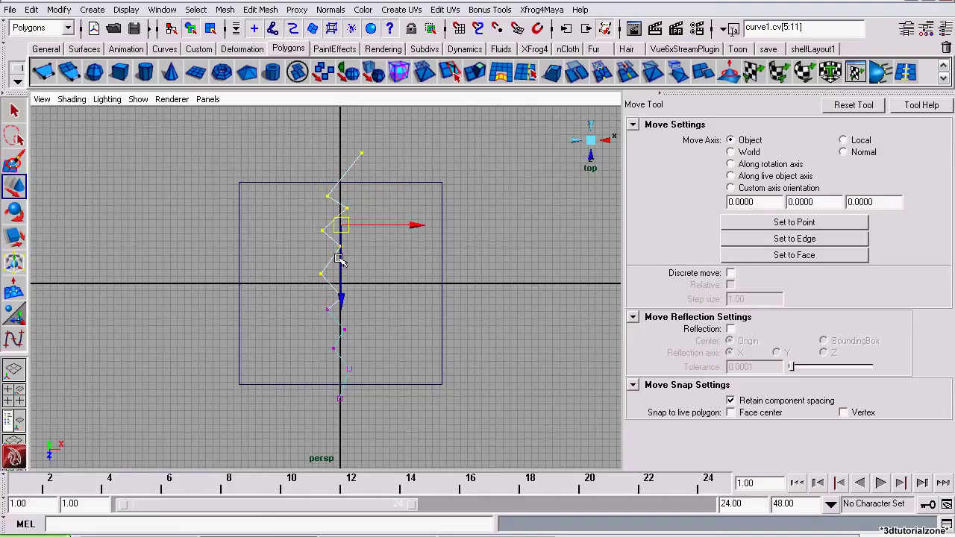
drag(343, 225, 346, 223)
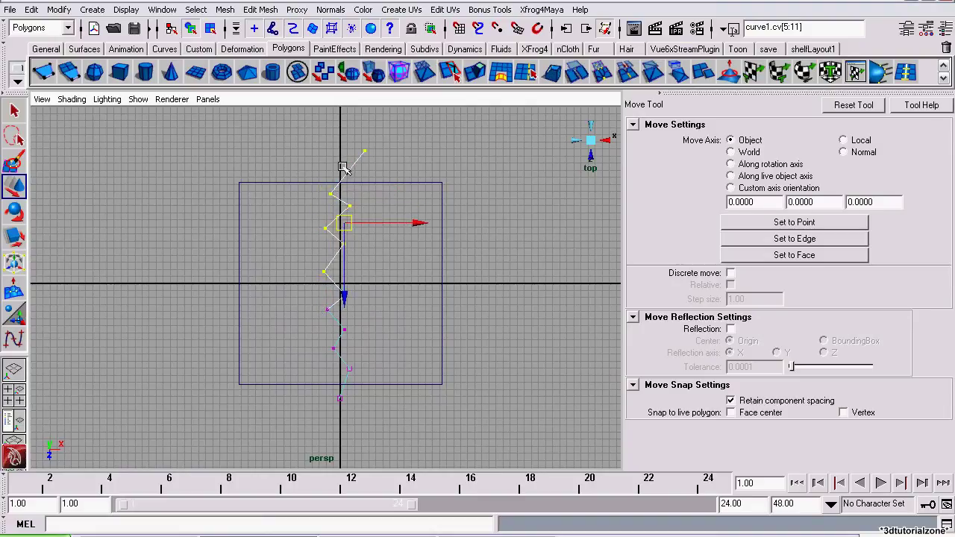
mouse_move(343, 167)
right_down()
mouse_move(346, 190)
mouse_move(335, 160)
right_up()
click(328, 145)
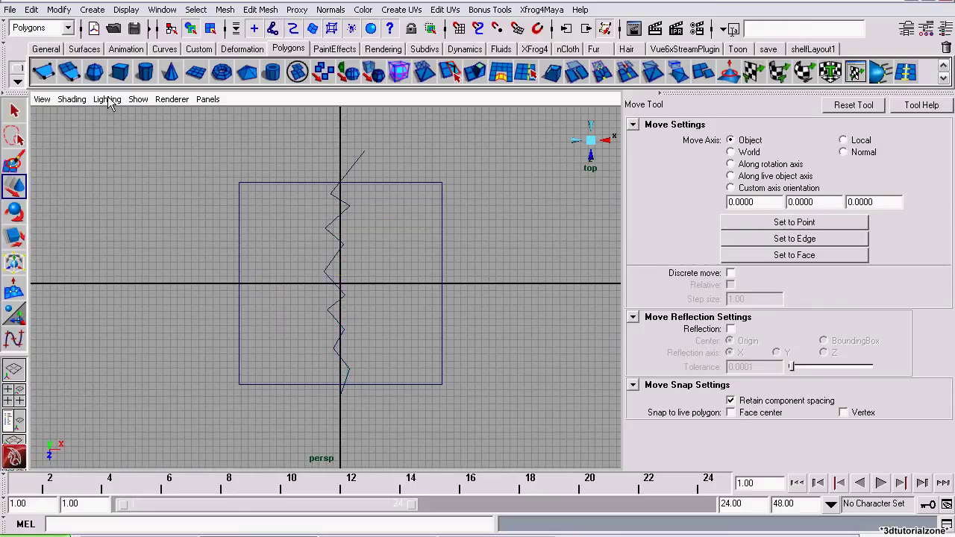
Create a second polygon cube, move it along Z clear of the slab, and restore smooth shading
click(119, 72)
click(593, 156)
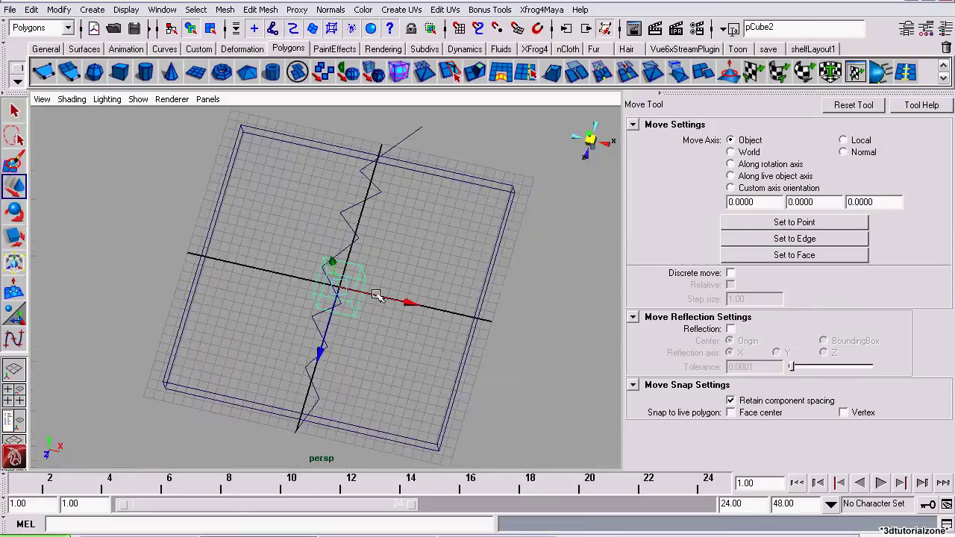
drag(277, 319, 240, 331)
scroll(256, 326, up, 5)
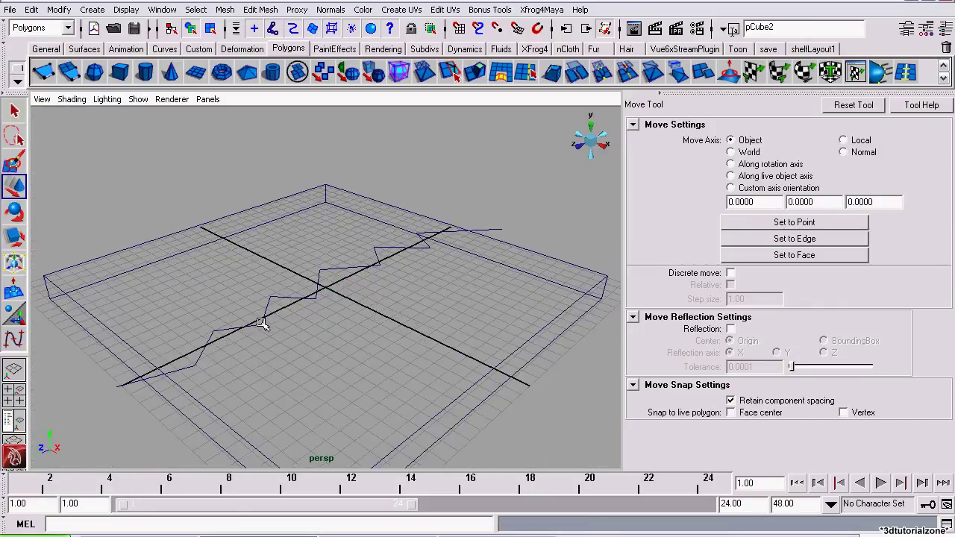
scroll(262, 325, down, 2)
alt+middle_drag(264, 330, 519, 251)
click(72, 99)
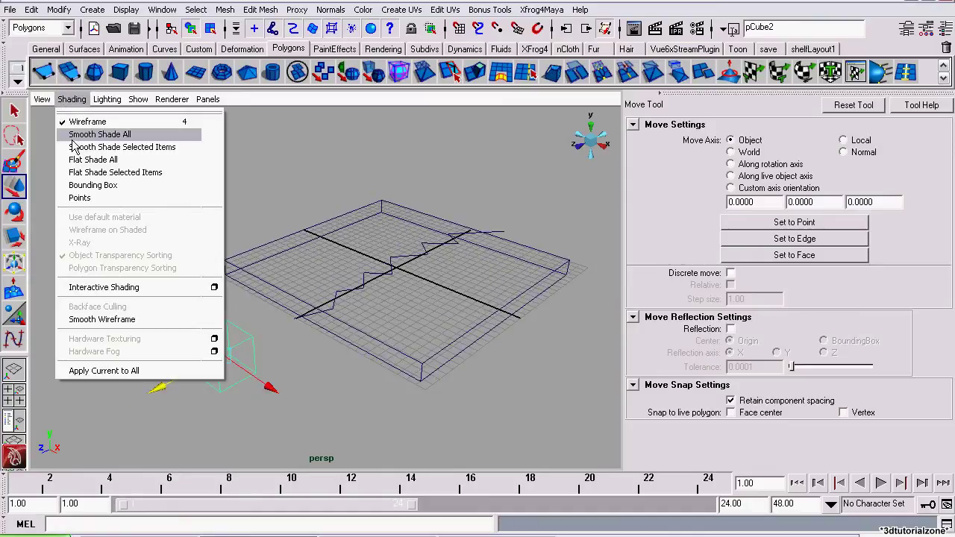
click(82, 132)
Scale the second cube thin along X and tall along Y to form a narrow upright panel
alt+drag(239, 284, 309, 366)
click(13, 237)
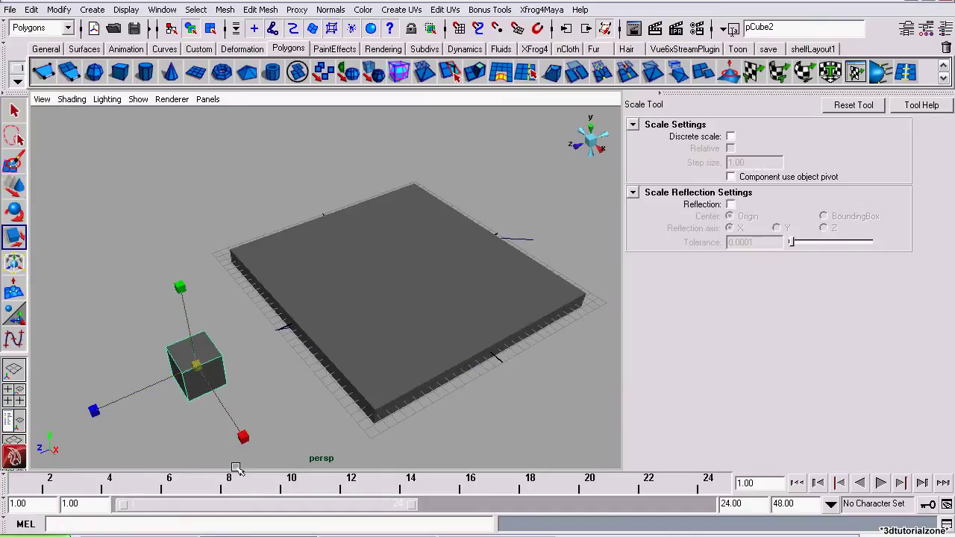
middle_drag(243, 437, 207, 377)
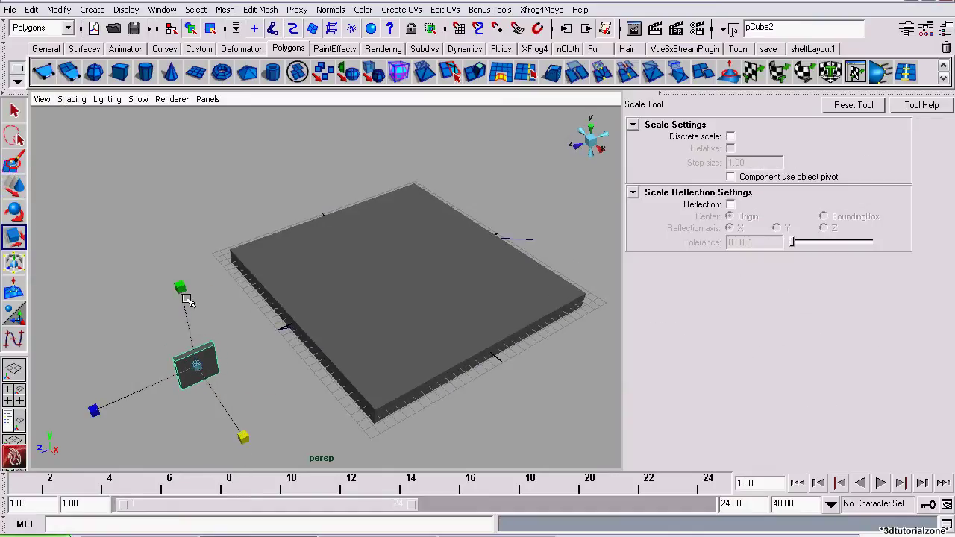
drag(180, 285, 157, 164)
drag(177, 286, 59, 204)
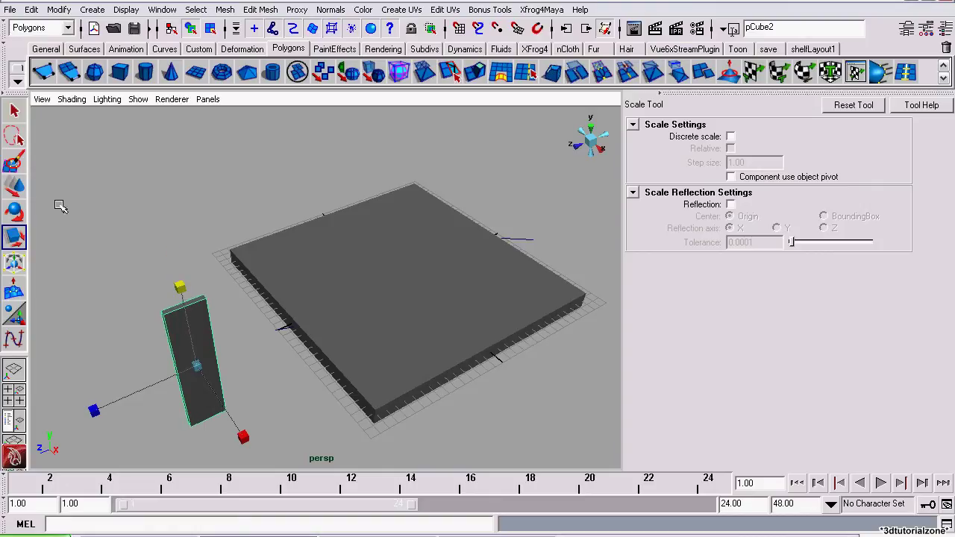
Move the upright panel along Z until its side edge meets the start of the zigzag curve beside the slab
click(13, 187)
drag(133, 400, 196, 378)
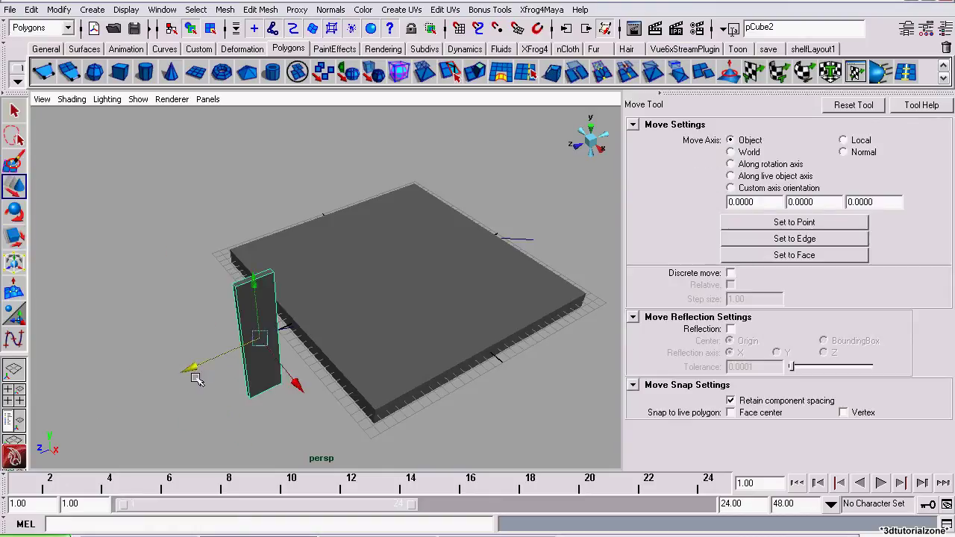
alt+right_drag(196, 377, 284, 314)
alt+middle_drag(283, 314, 343, 272)
alt+drag(348, 309, 230, 372)
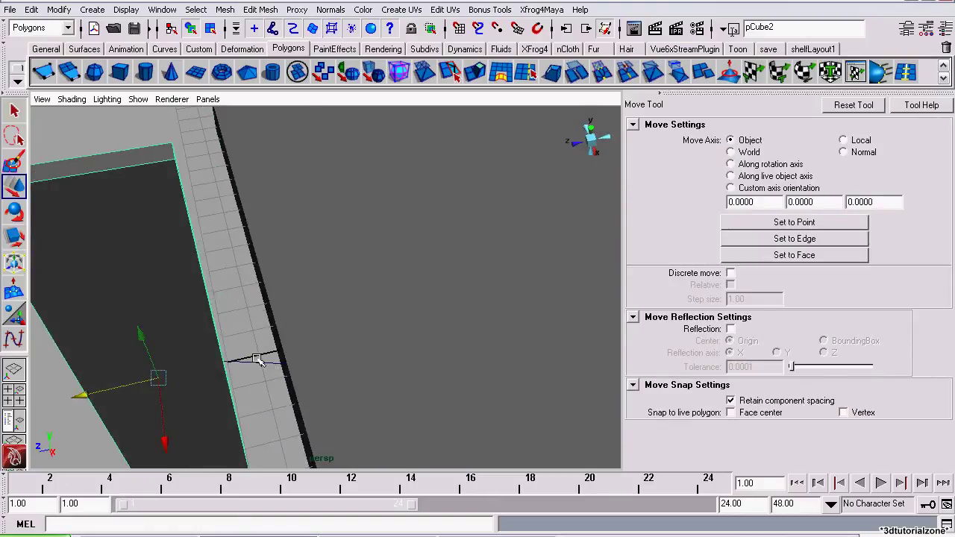
alt+middle_drag(257, 360, 341, 359)
drag(228, 361, 324, 350)
scroll(438, 336, down, 6)
alt+right_drag(438, 337, 269, 273)
scroll(275, 277, down, 5)
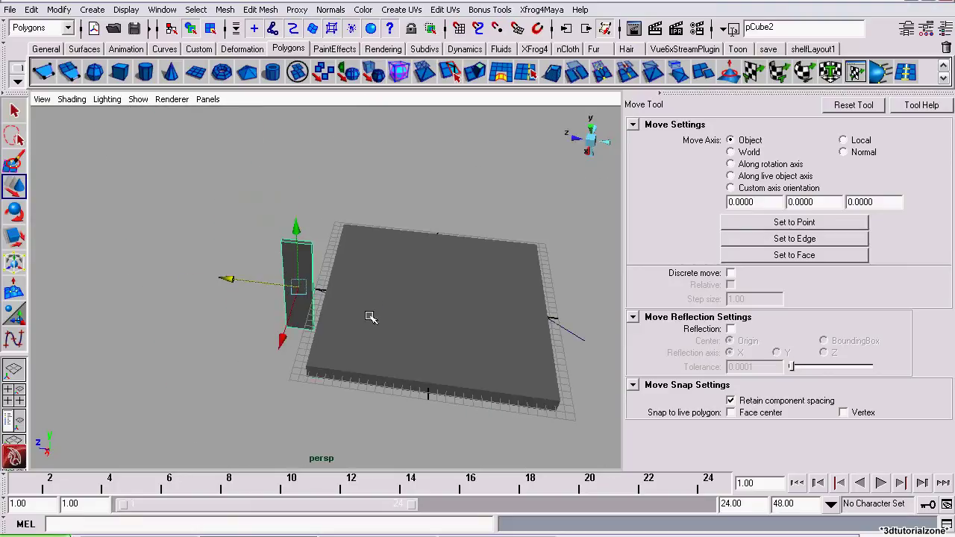
Select the panel's narrow side face that touches the start of the curve
scroll(323, 295, up, 6)
alt+middle_drag(312, 311, 527, 350)
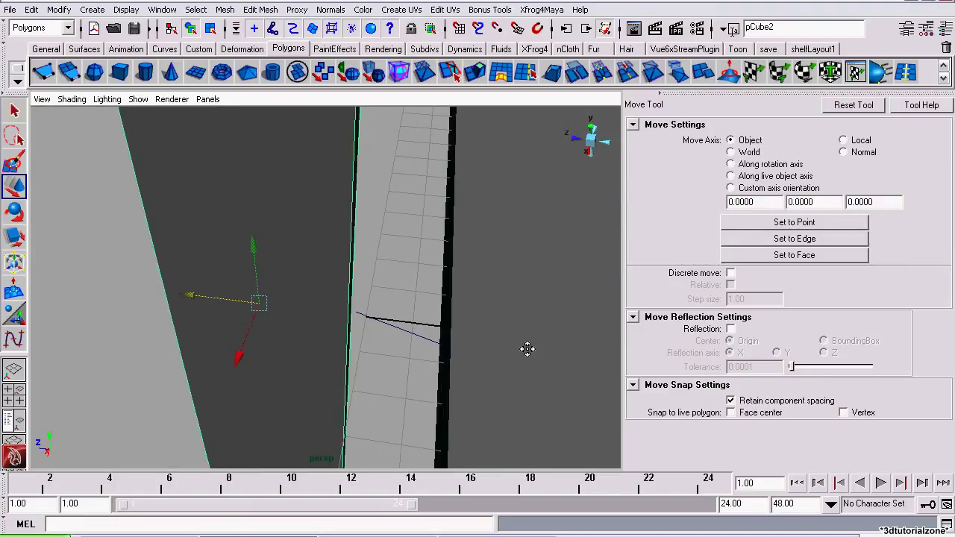
right_drag(308, 226, 315, 264)
click(256, 314)
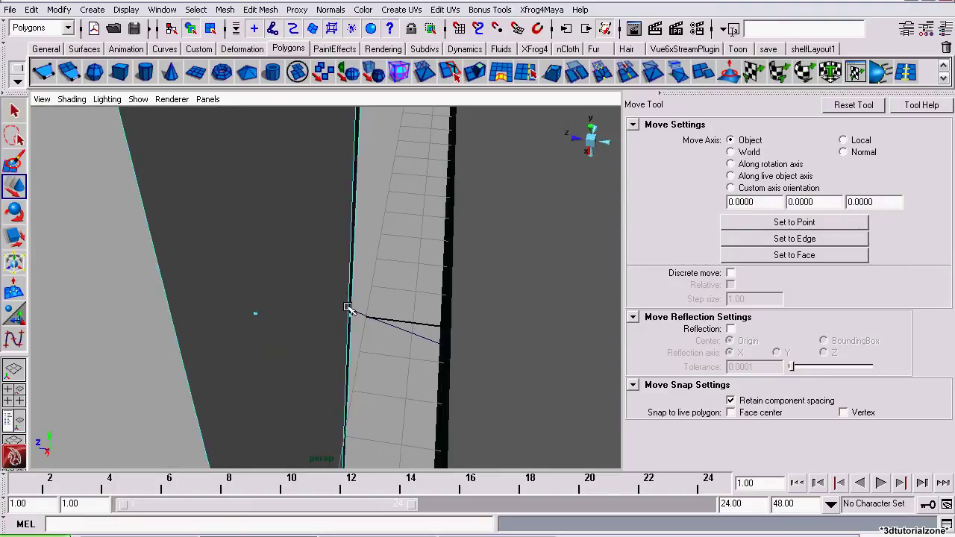
click(13, 109)
alt+drag(239, 246, 263, 245)
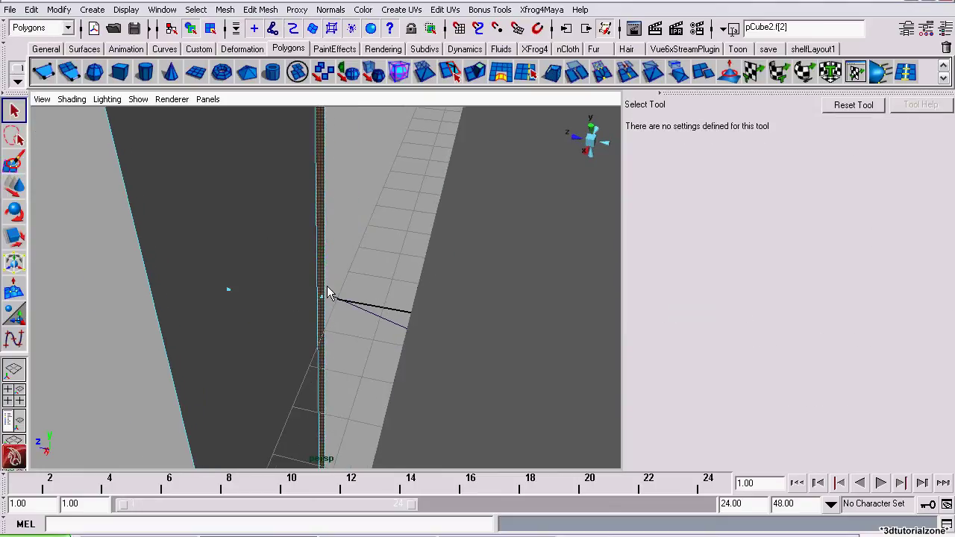
Add the zigzag curve to the selected side face and try extruding the face along the curve
alt+drag(329, 292, 393, 323)
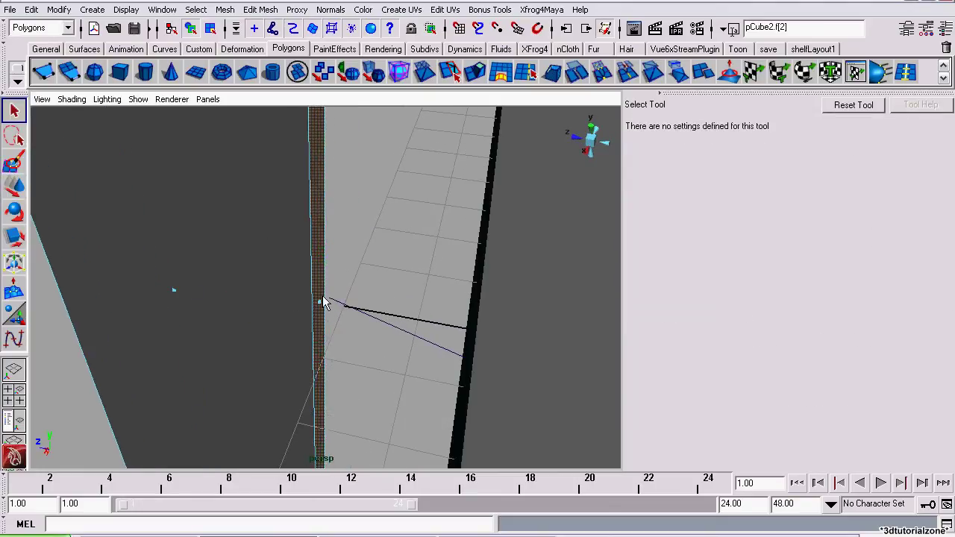
shift+click(391, 352)
scroll(390, 355, down, 8)
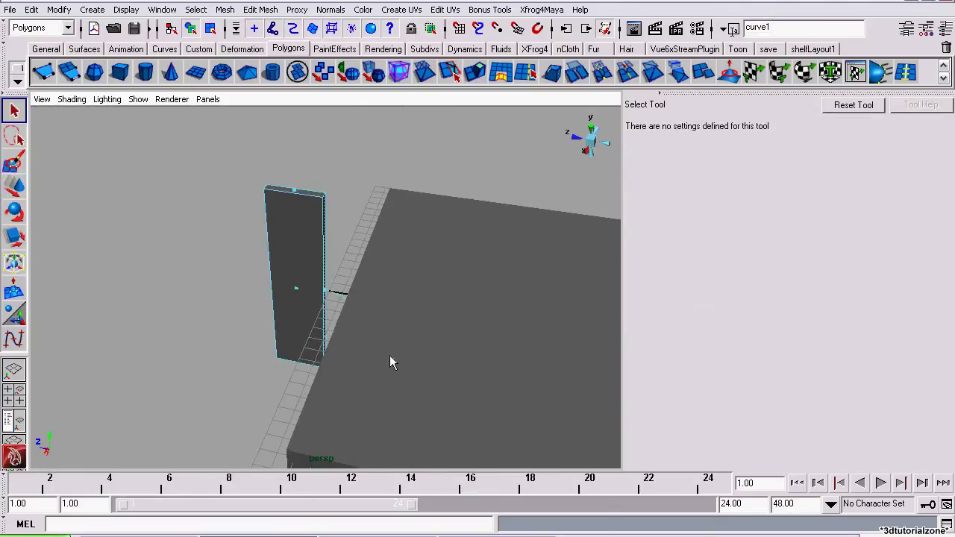
scroll(321, 216, up, 4)
click(261, 10)
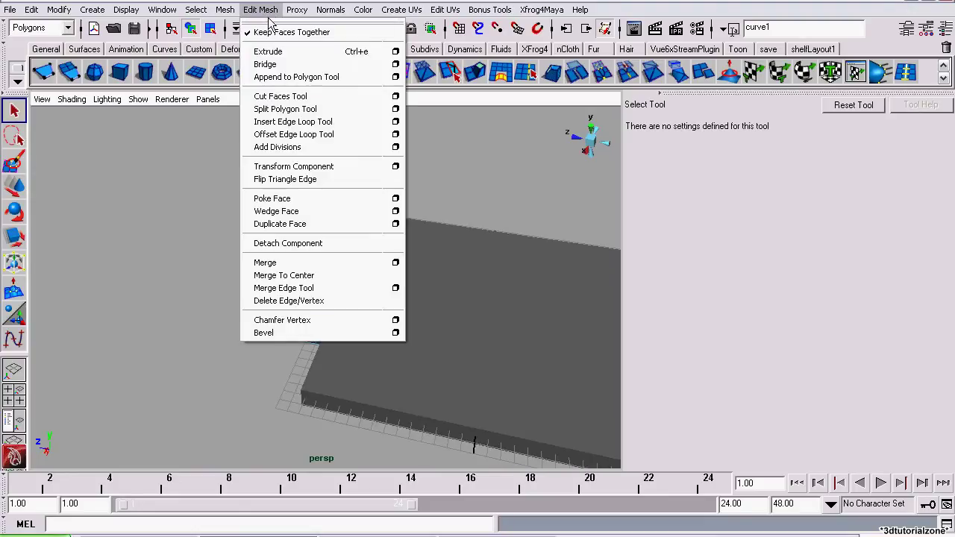
click(268, 52)
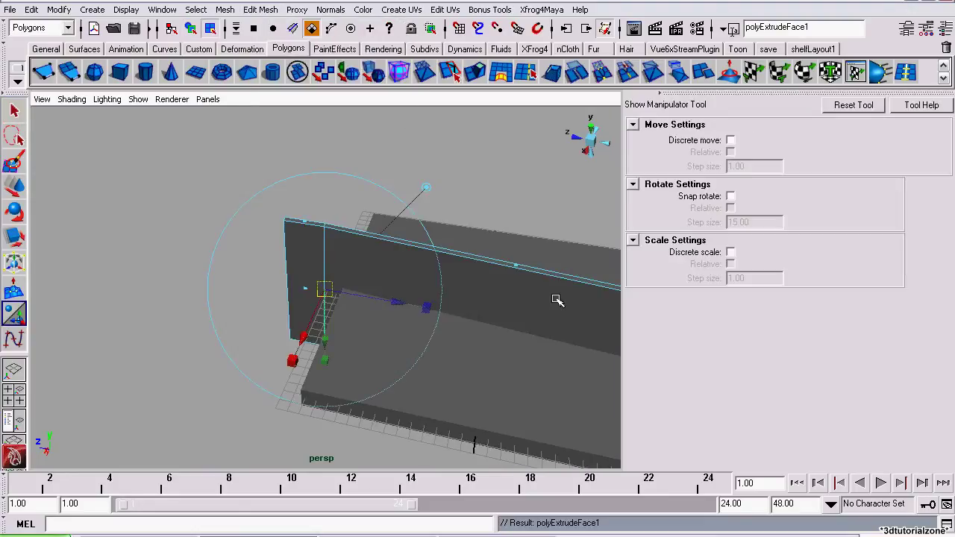
alt+middle_drag(558, 300, 320, 273)
Set the extrusion's divisions to 25 in its attributes
click(908, 29)
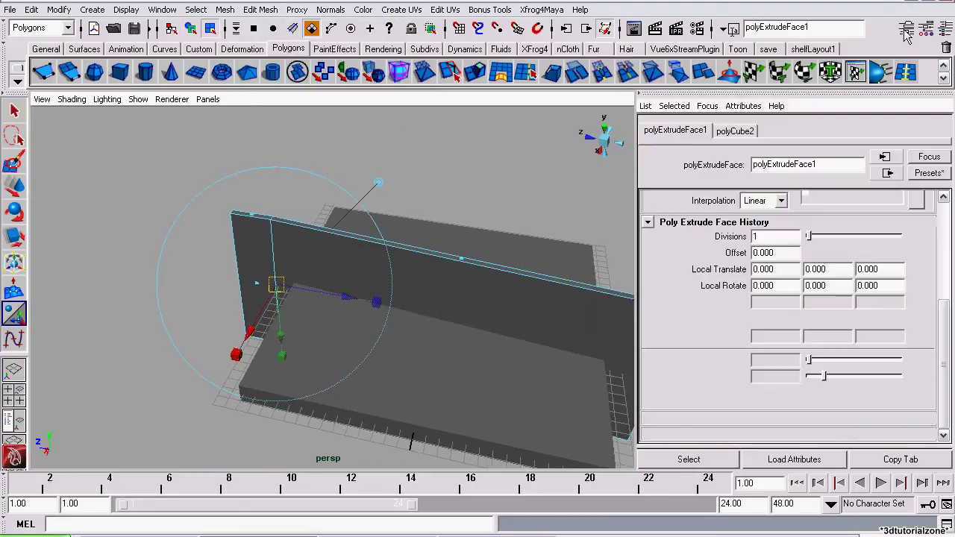
alt+drag(574, 293, 426, 271)
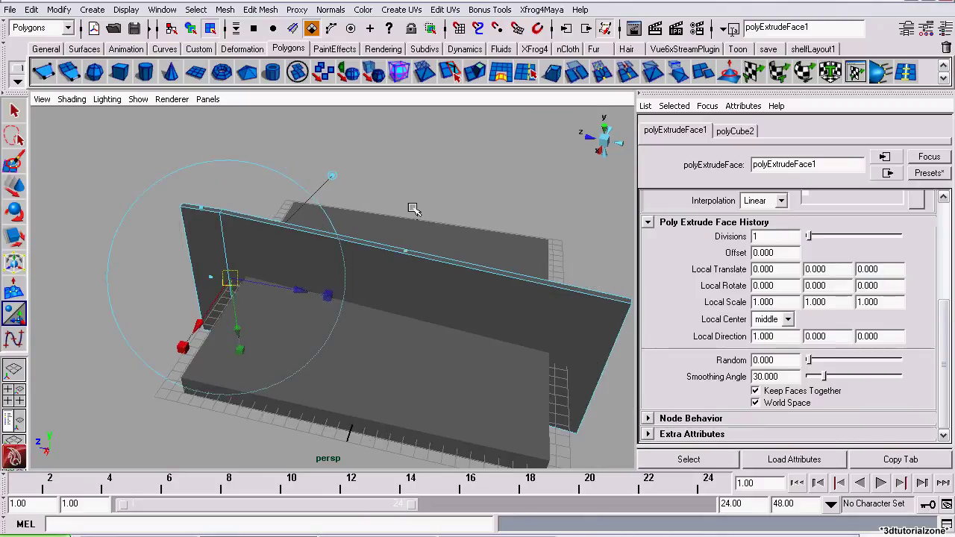
alt+drag(409, 207, 570, 335)
alt+middle_drag(509, 291, 452, 249)
scroll(164, 276, up, 3)
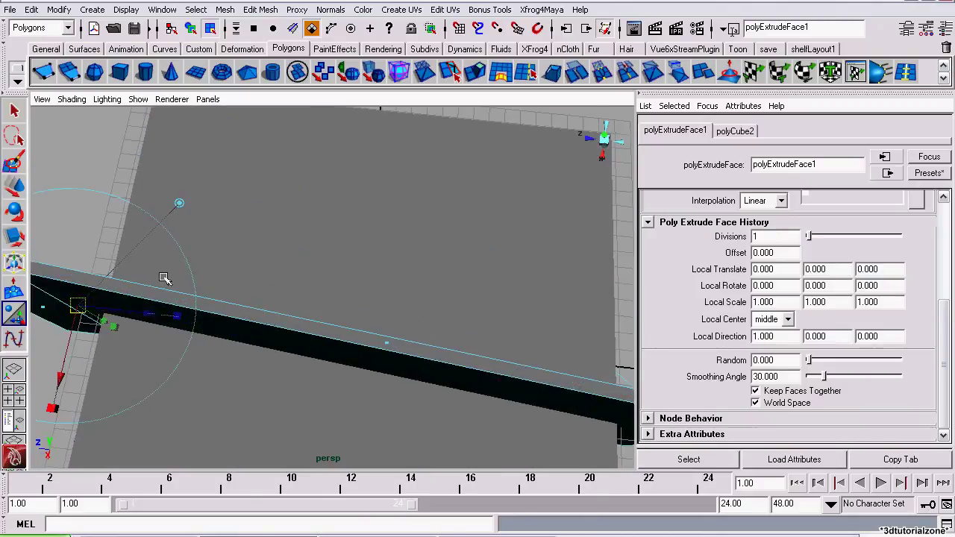
scroll(422, 350, down, 6)
scroll(422, 351, up, 2)
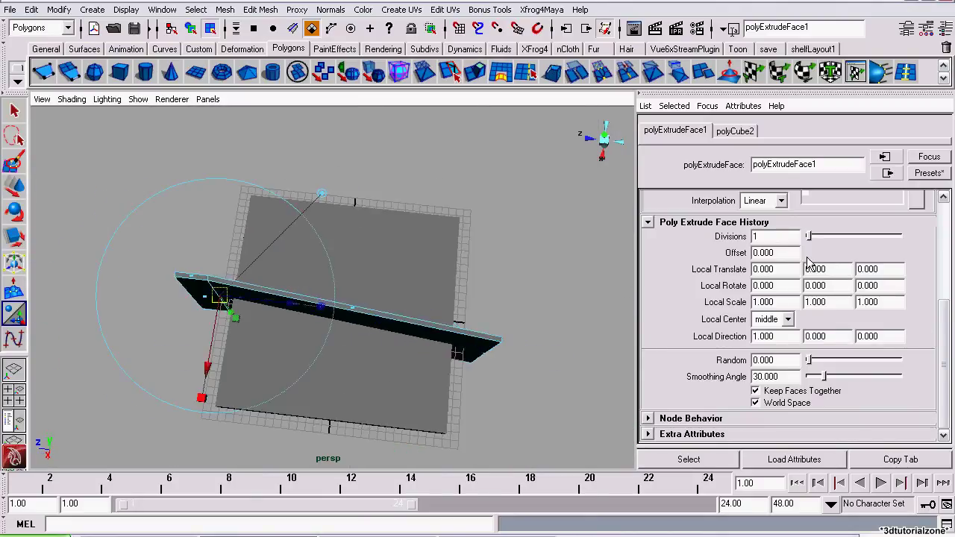
drag(816, 243, 907, 240)
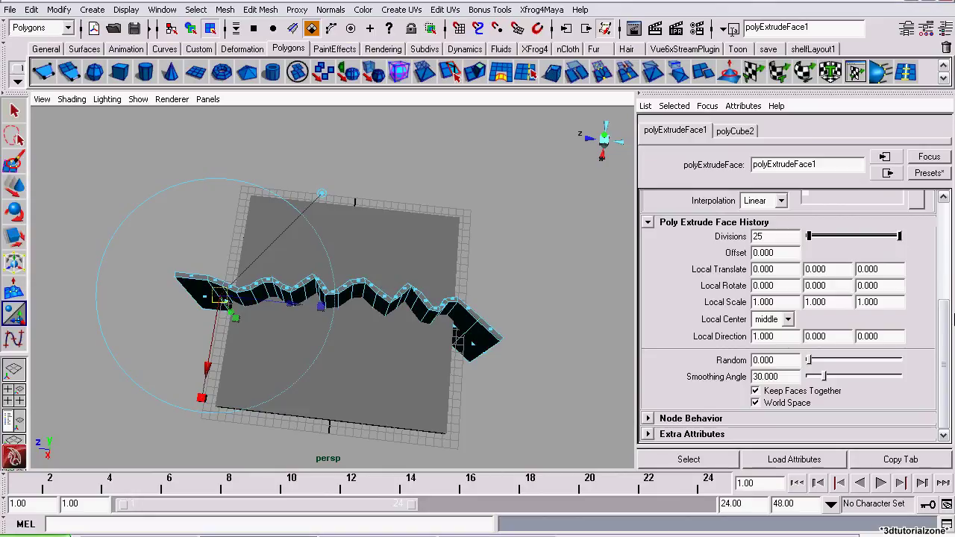
Undo the face extrusion along the curve and the curve selection
key(ctrl+z)
key(ctrl+z)
key(ctrl+z)
key(ctrl+z)
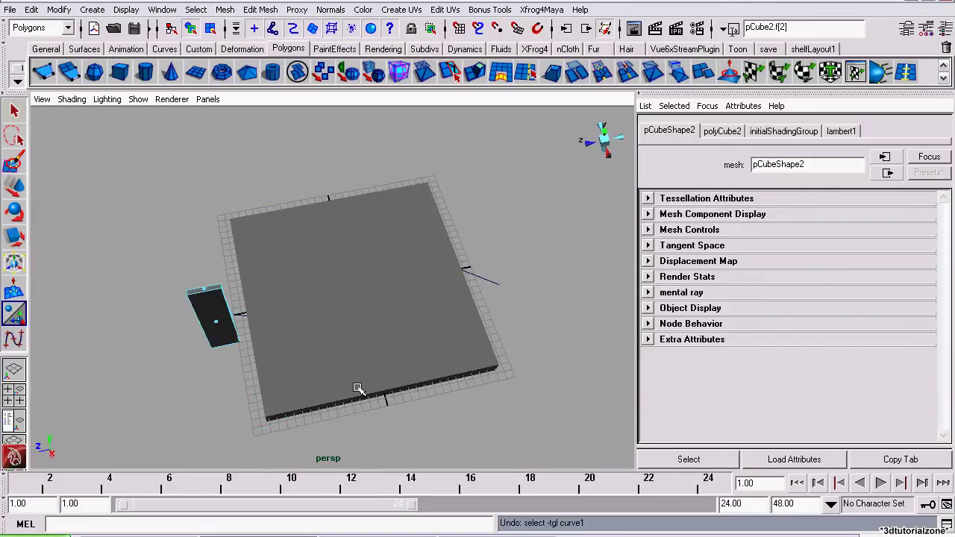
Return the upright panel to object mode and scale it thinner along X
key(f)
right_drag(266, 279, 315, 254)
click(10, 238)
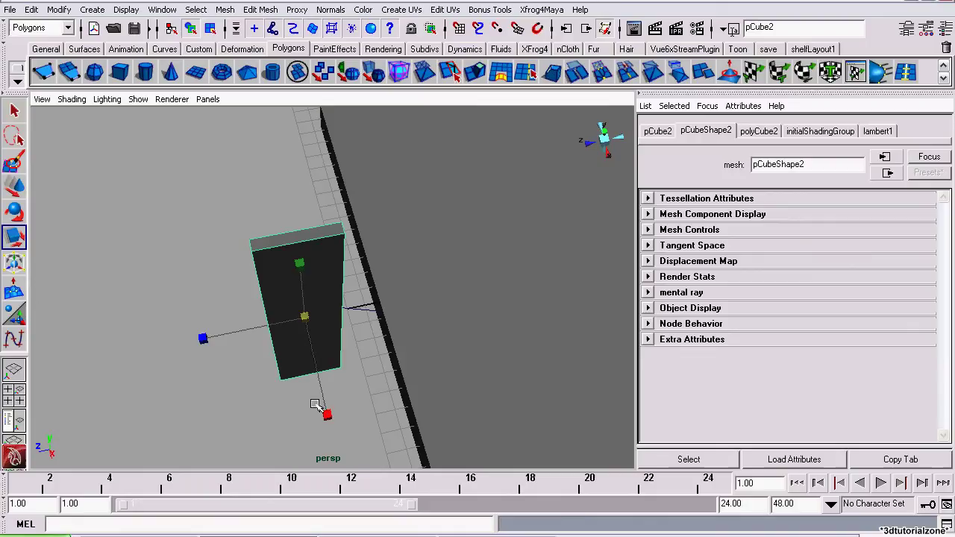
drag(327, 415, 313, 356)
Select the thinned panel's narrow side face together with the zigzag curve and extrude the face along the curve
right_drag(311, 295, 324, 324)
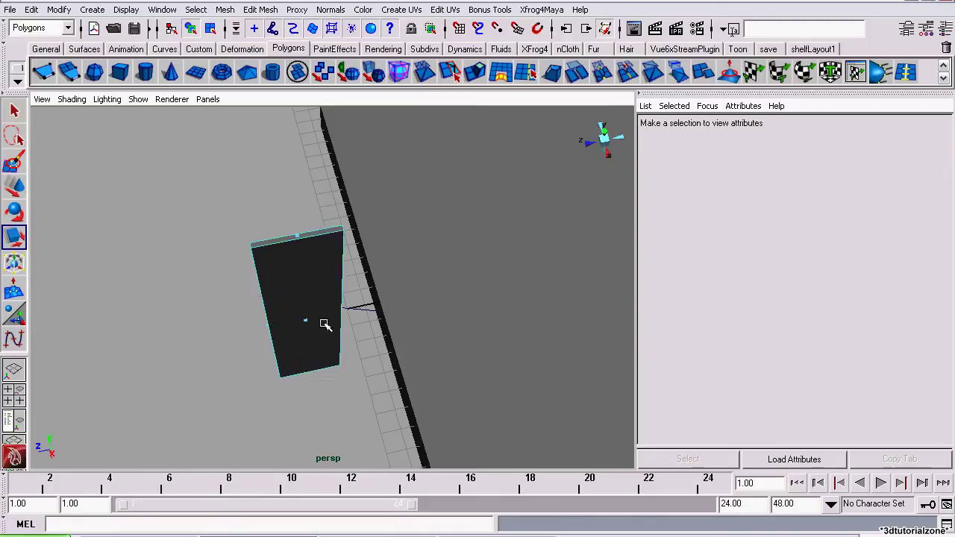
alt+drag(324, 323, 284, 252)
click(278, 261)
click(13, 112)
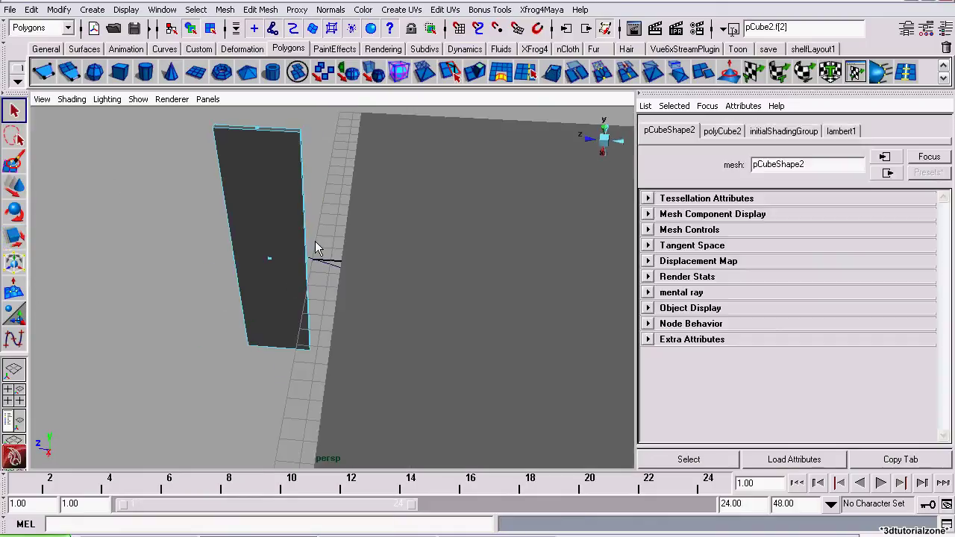
click(323, 268)
click(261, 10)
click(263, 52)
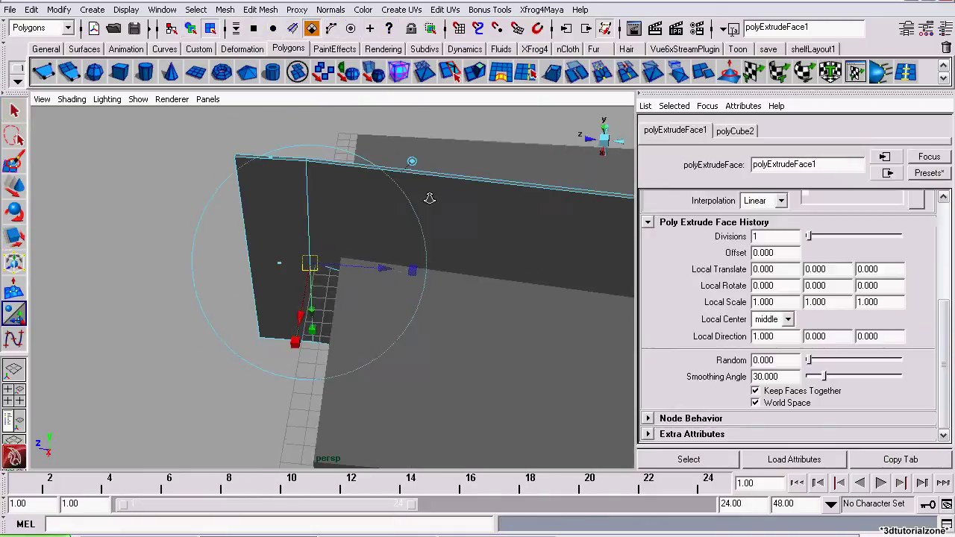
Set the new extrusion's divisions to 25 so the wall follows the zigzag curve
alt+drag(283, 246, 236, 195)
alt+right_drag(214, 262, 458, 299)
alt+drag(458, 298, 428, 342)
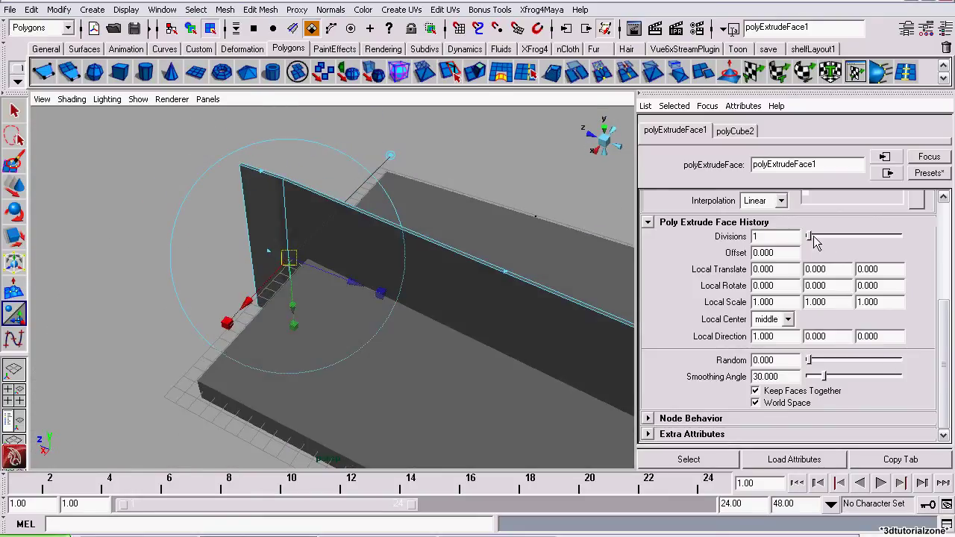
drag(813, 237, 953, 236)
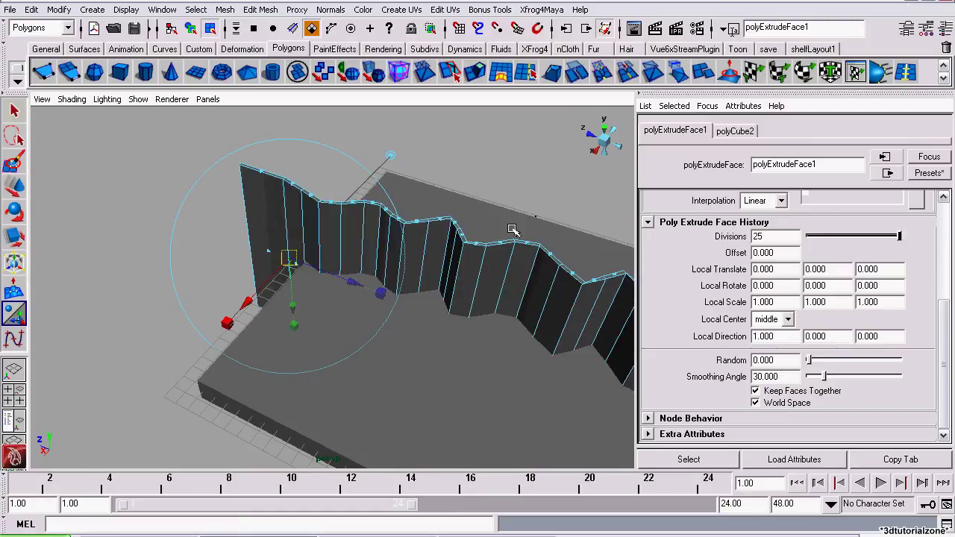
In the top view, move the inner corner vertex of a pinched bend away from its partner to widen the wall
alt+drag(512, 229, 436, 271)
click(607, 134)
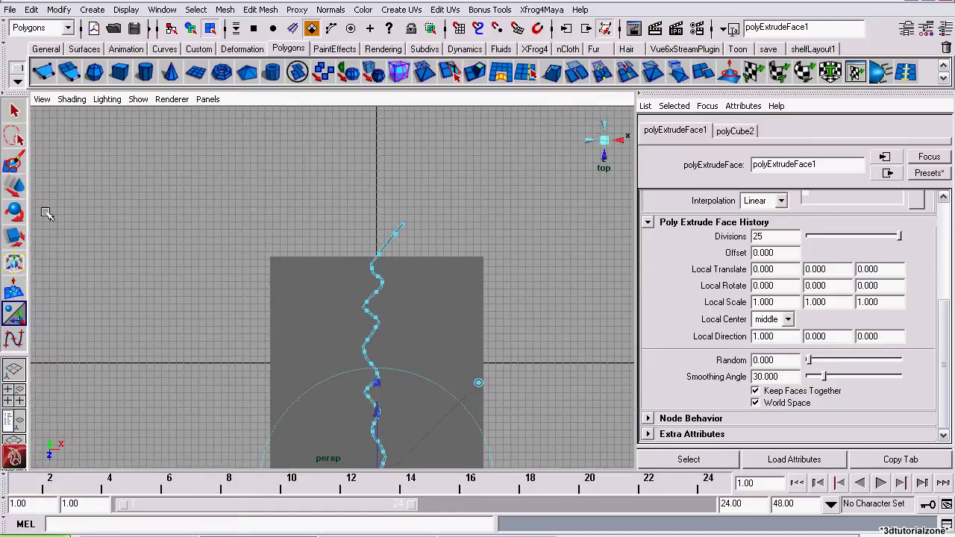
click(13, 186)
alt+right_drag(175, 252, 382, 236)
alt+middle_drag(529, 325, 490, 291)
scroll(482, 312, up, 5)
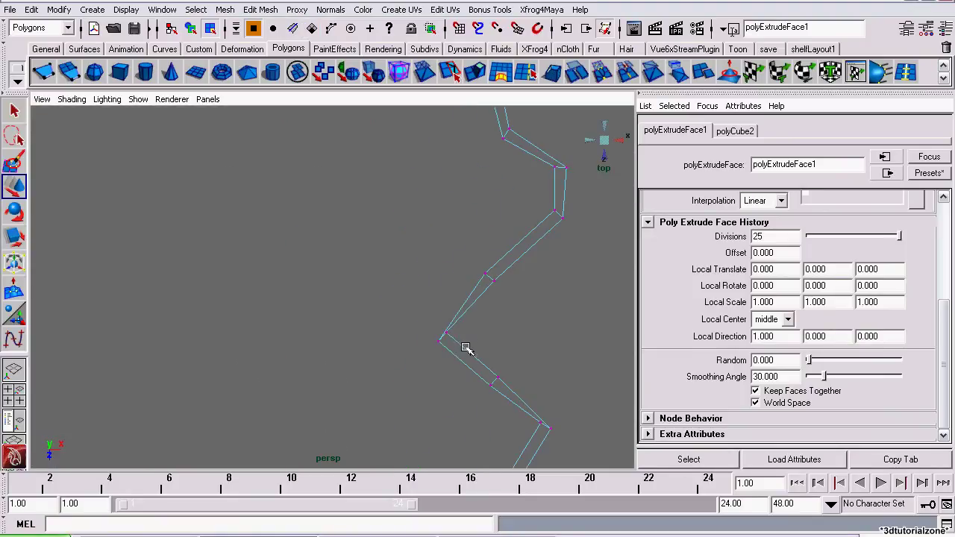
click(448, 334)
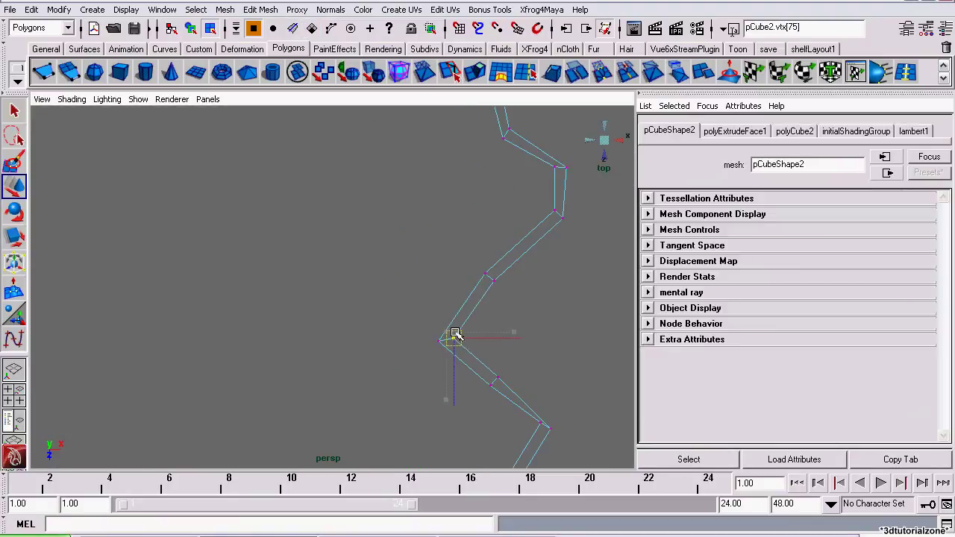
Move single corner vertices at three further pinched bends apart from their partners to even out the wall's thickness
alt+middle_drag(565, 378, 432, 281)
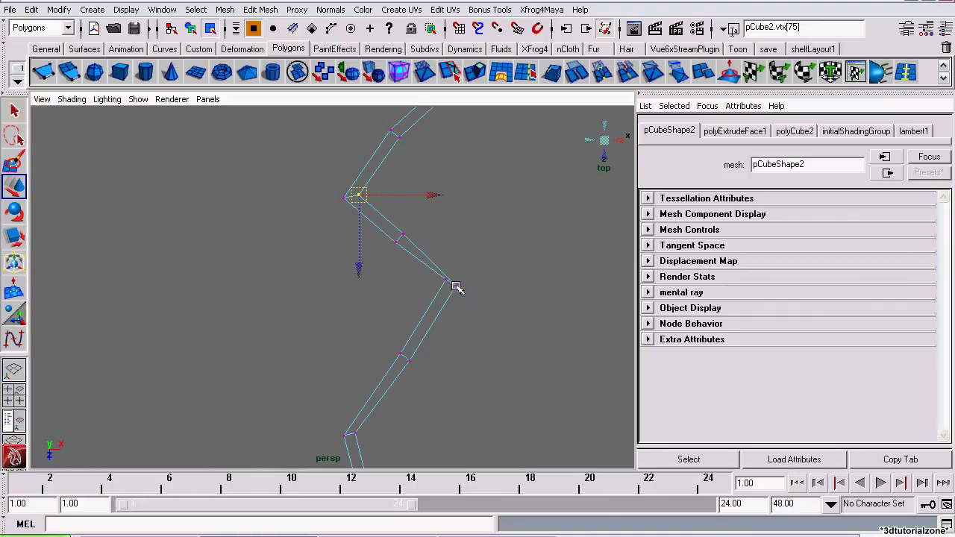
click(450, 284)
alt+middle_drag(463, 358, 444, 205)
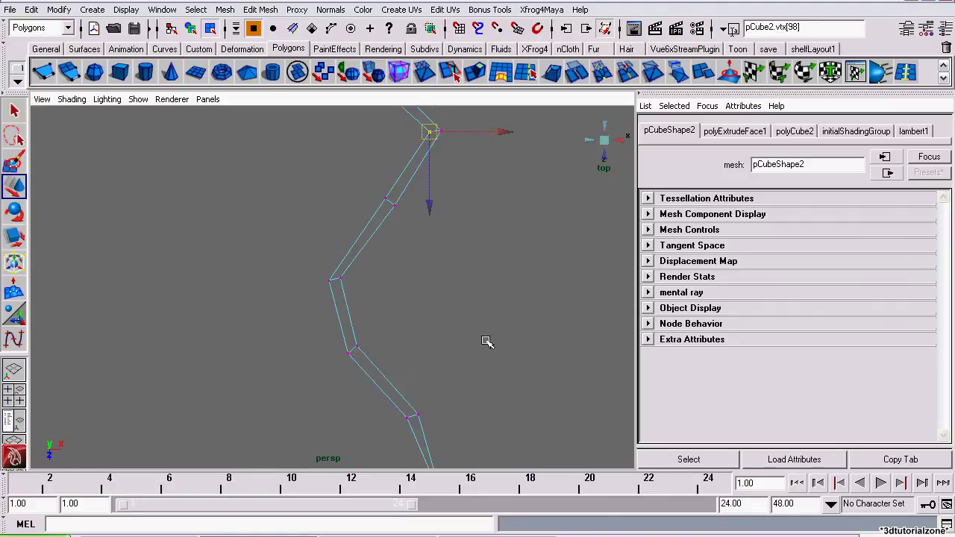
alt+middle_drag(486, 342, 454, 168)
click(400, 206)
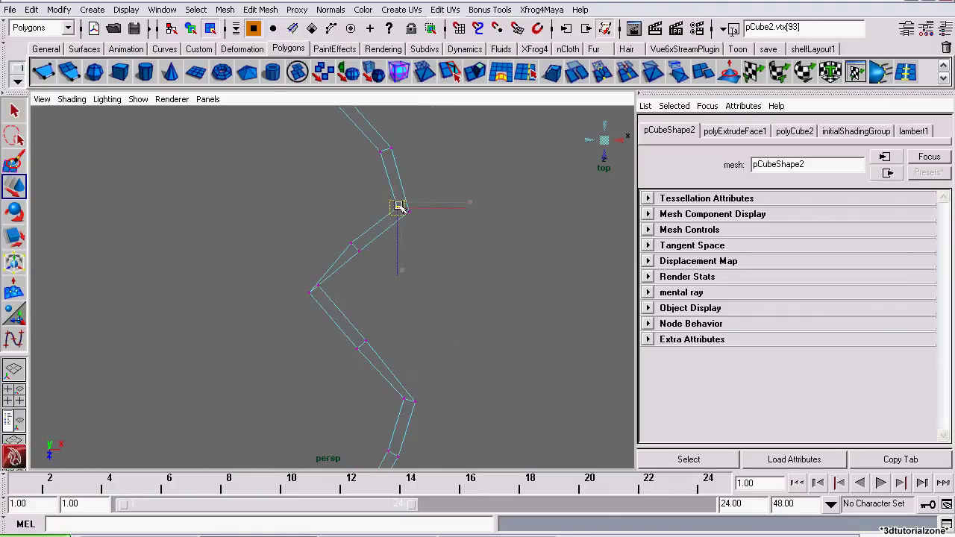
click(307, 288)
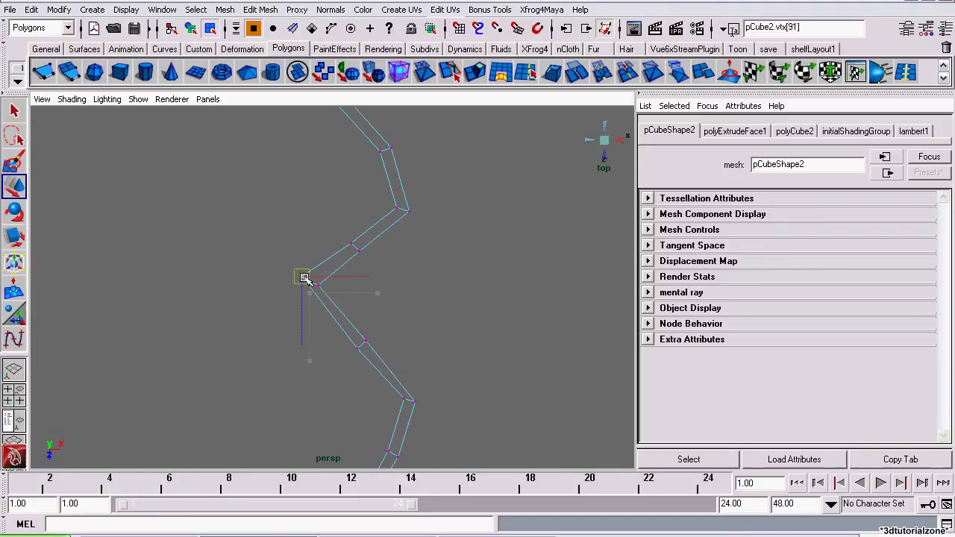
Check the rest of the wall's outline up to the slab edge, then return to perspective with the wall in object mode
alt+middle_drag(483, 317, 508, 152)
alt+middle_drag(511, 276, 506, 186)
alt+middle_drag(541, 319, 526, 3)
alt+middle_drag(503, 426, 503, 429)
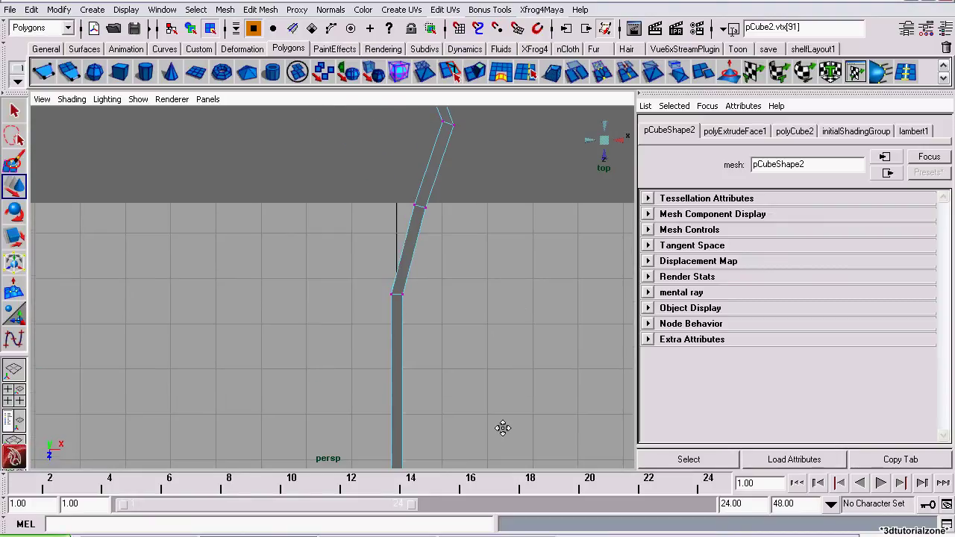
click(601, 129)
right_drag(384, 228, 416, 167)
click(329, 10)
click(339, 36)
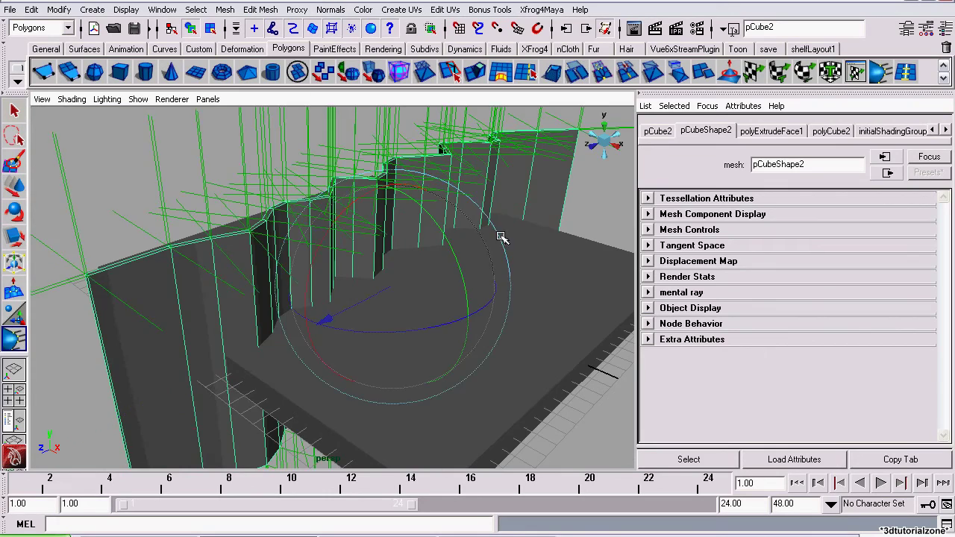
alt+drag(505, 234, 611, 249)
click(12, 117)
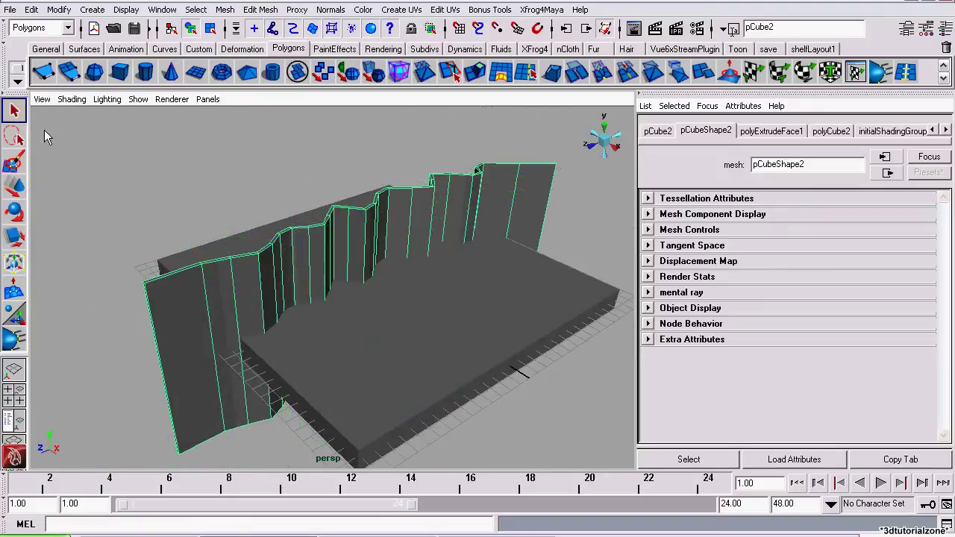
Freeze the zigzag wall's transformations and delete its construction history
mouse_move(251, 255)
alt+mouse_down()
mouse_move(291, 306)
mouse_move(263, 268)
alt+mouse_up()
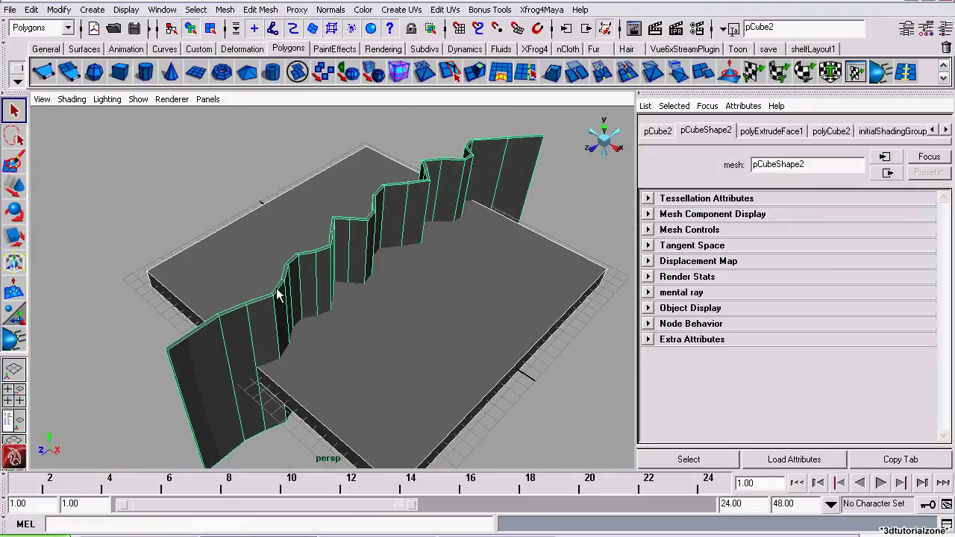
click(58, 8)
click(67, 58)
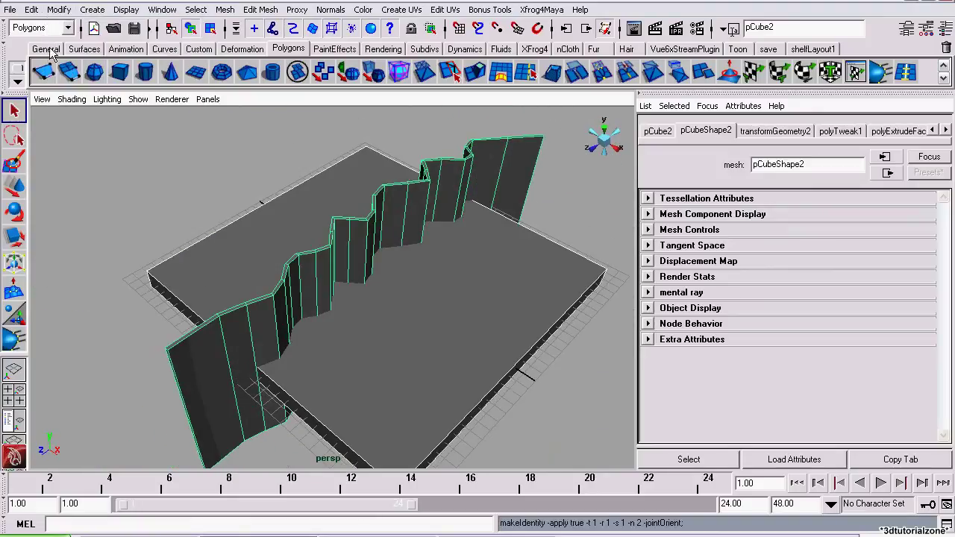
click(32, 10)
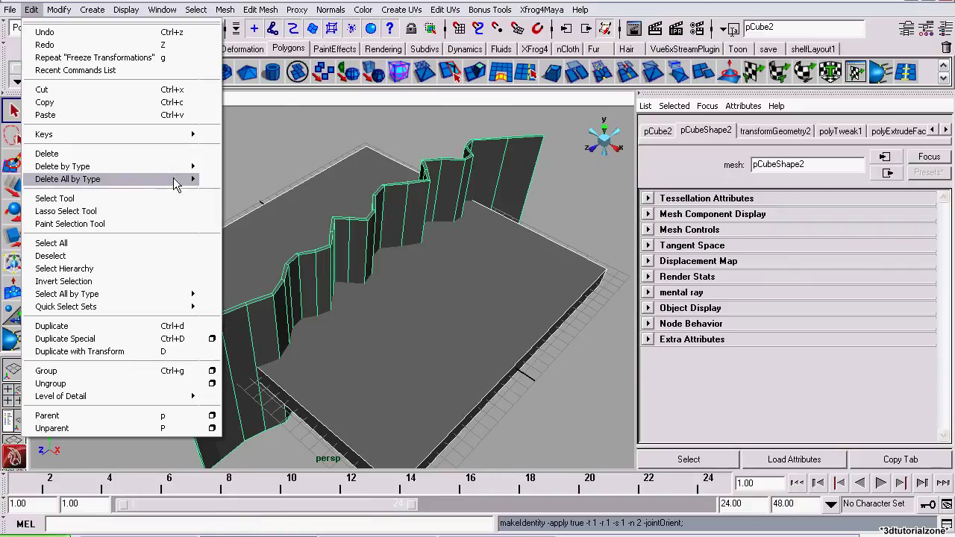
mouse_move(191, 179)
click(222, 166)
Display the scene in wireframe and delete the zigzag curve
click(72, 100)
click(83, 120)
alt+drag(358, 284, 427, 323)
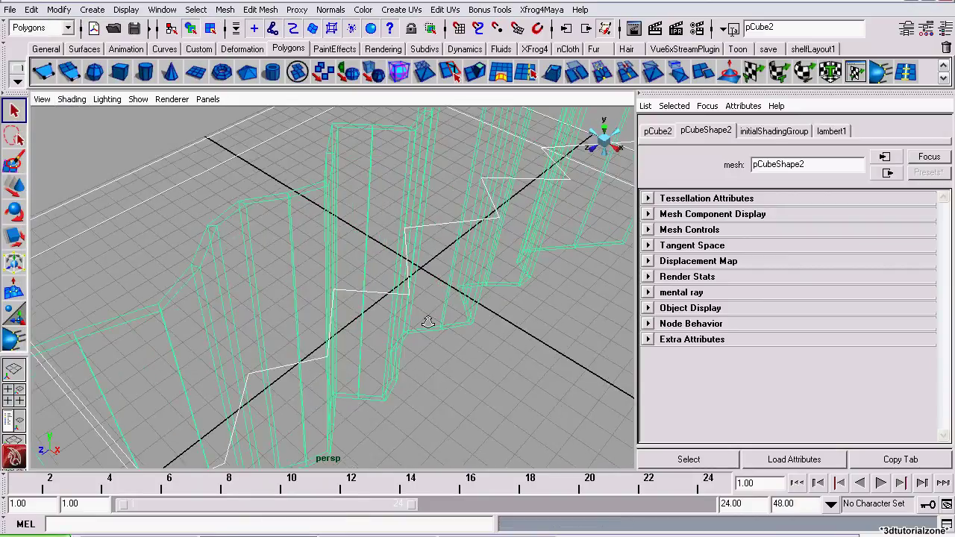
click(375, 298)
alt+drag(375, 299, 379, 297)
key(Delete)
key(Delete)
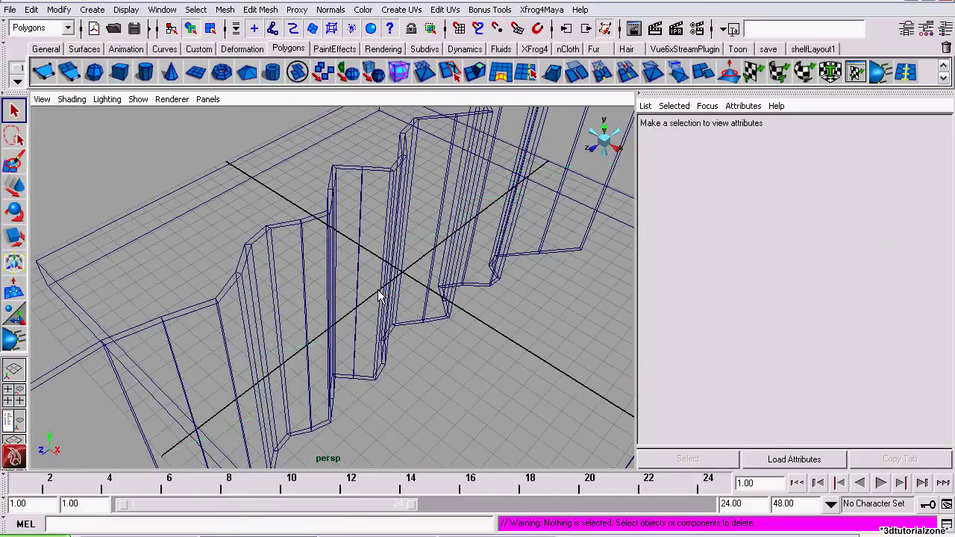
Frame all objects and restore smooth shading in the view
key(a)
click(72, 99)
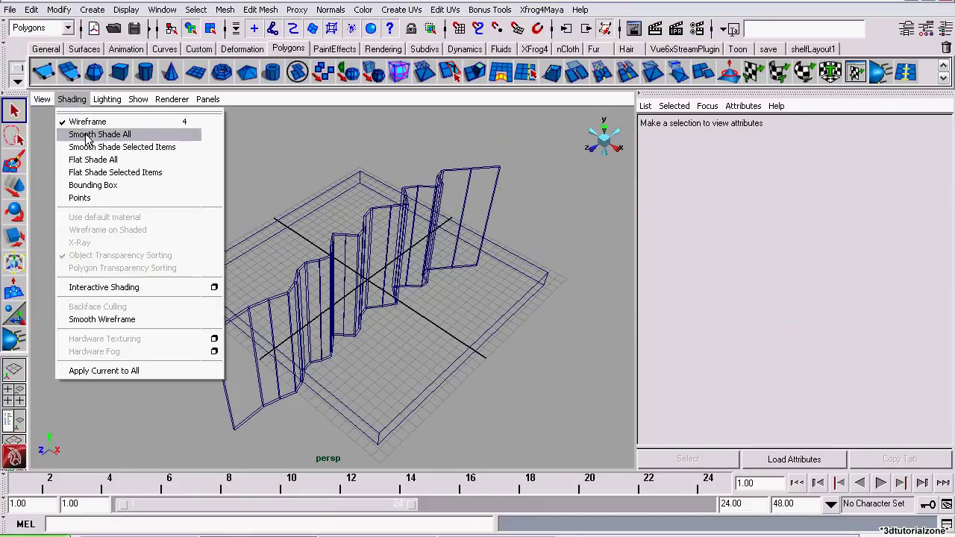